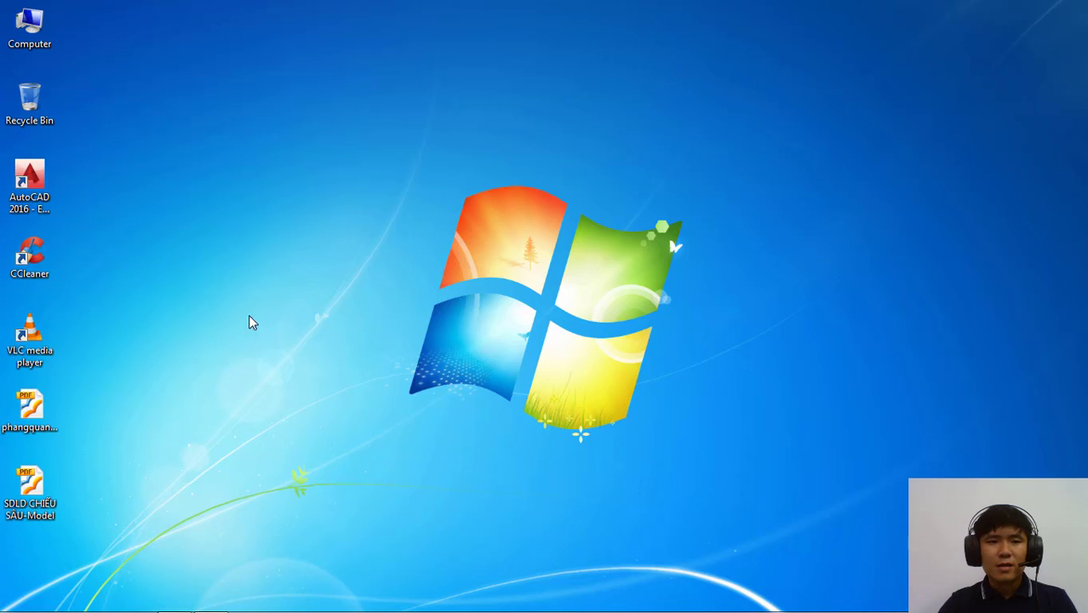
- Launch AutoCAD 2016 from its desktop shortcut
left_click(37, 190)
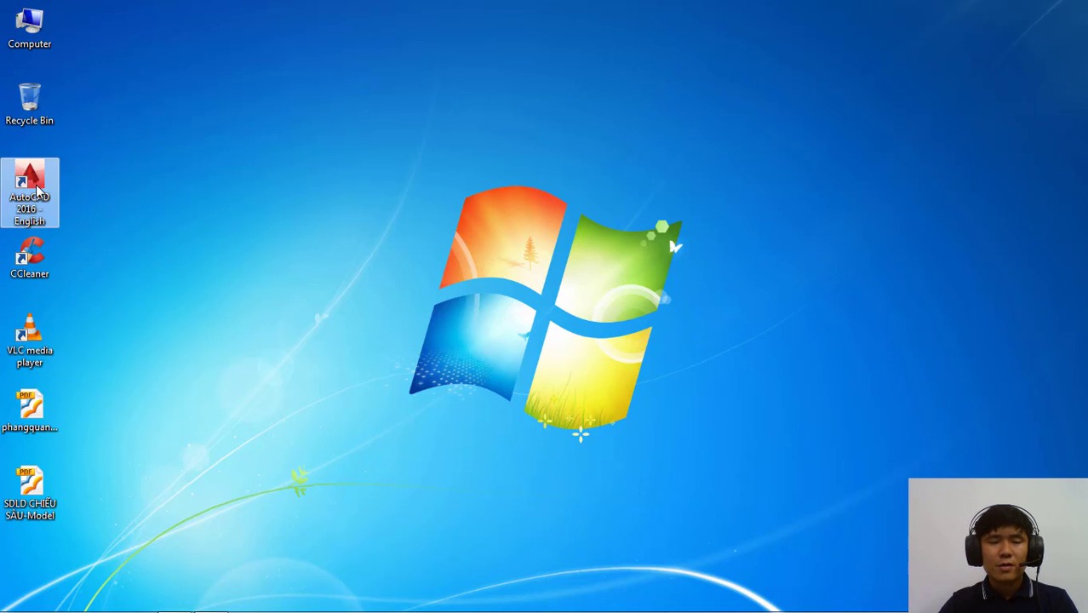
double_click(38, 191)
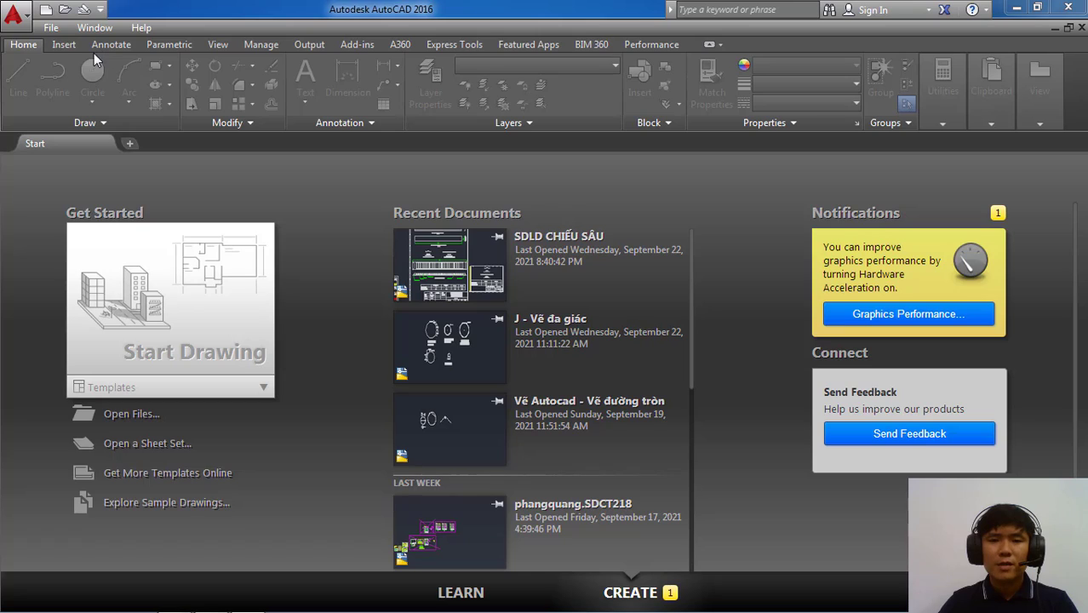
- Create a new drawing from the acad -Named Plot Styles template
left_click(51, 27)
left_click(48, 42)
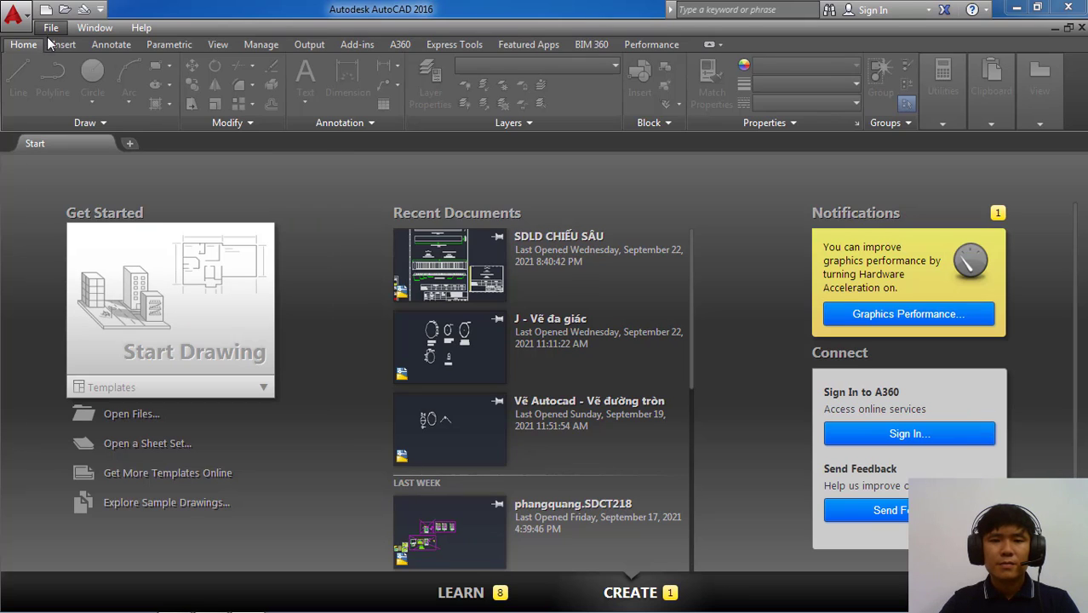
left_click(51, 27)
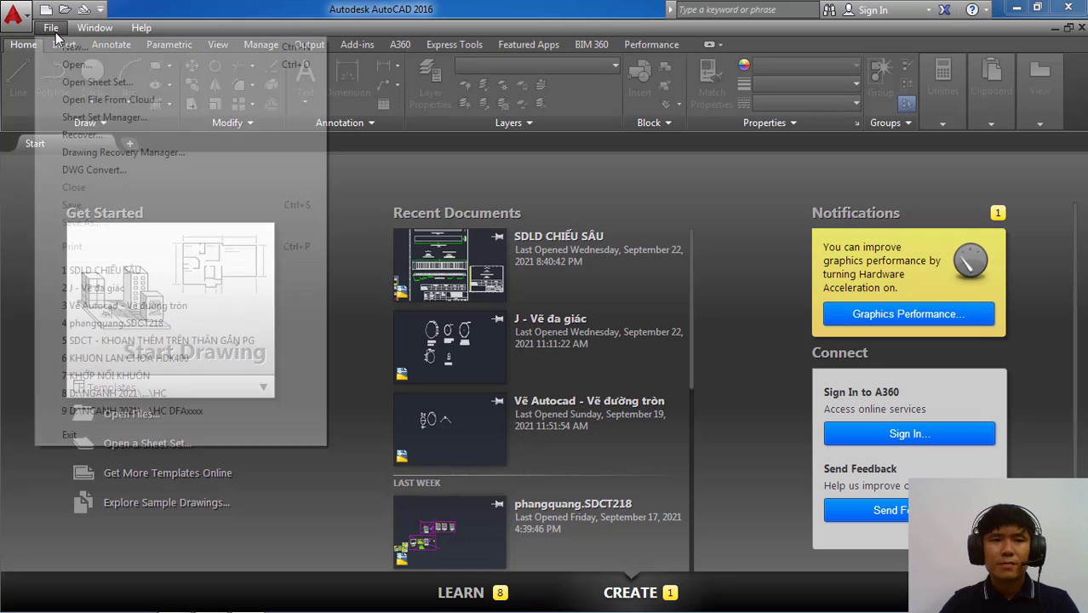
left_click(65, 49)
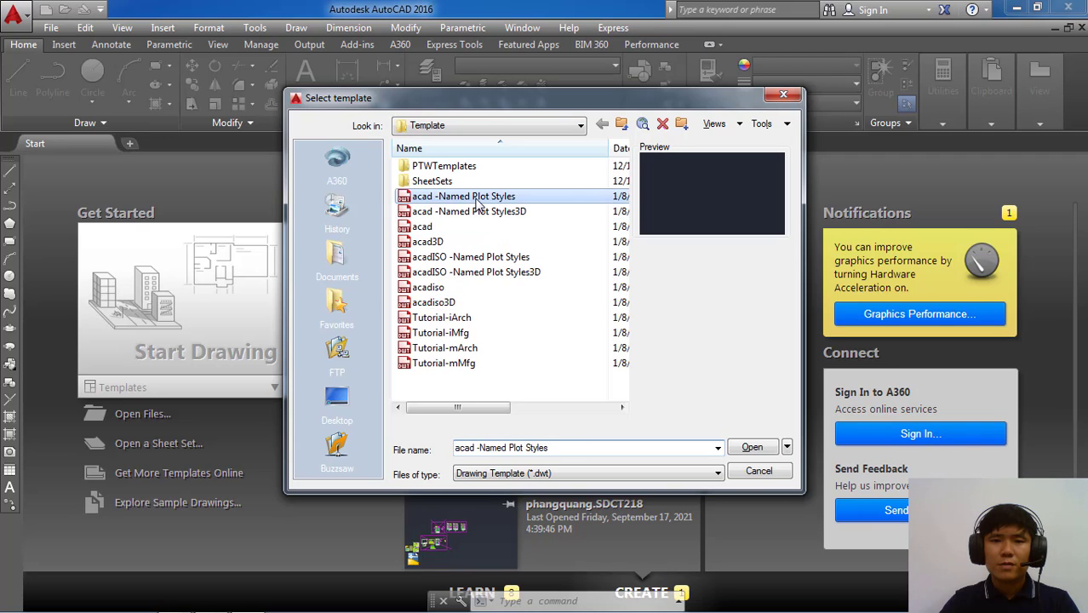
left_click(753, 448)
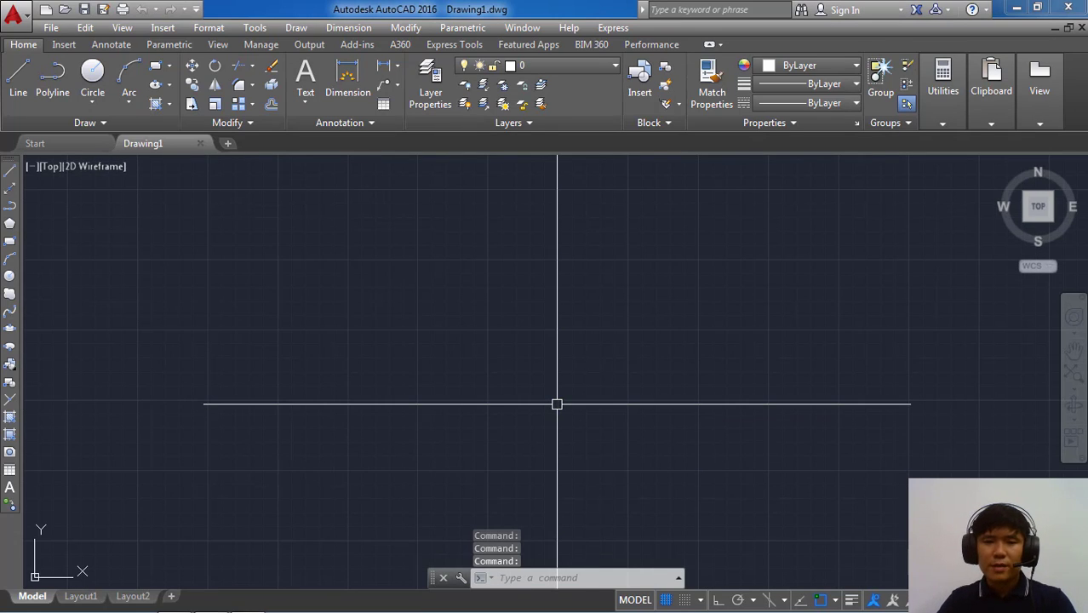
- Turn off the grid with F7 and draw a test rectangle from the Draw menu
key("F7")
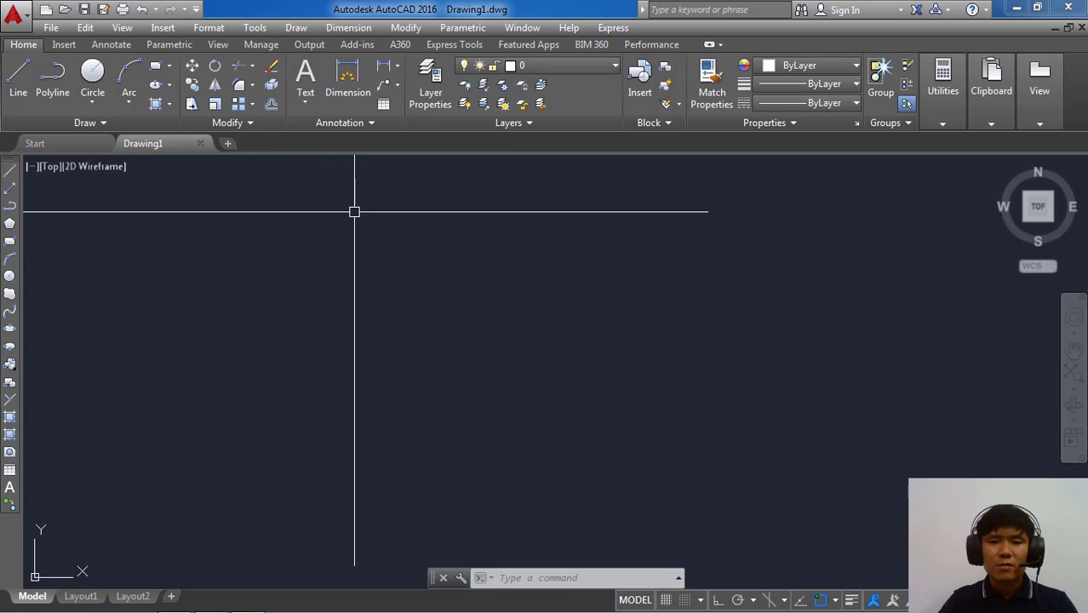
left_click(298, 28)
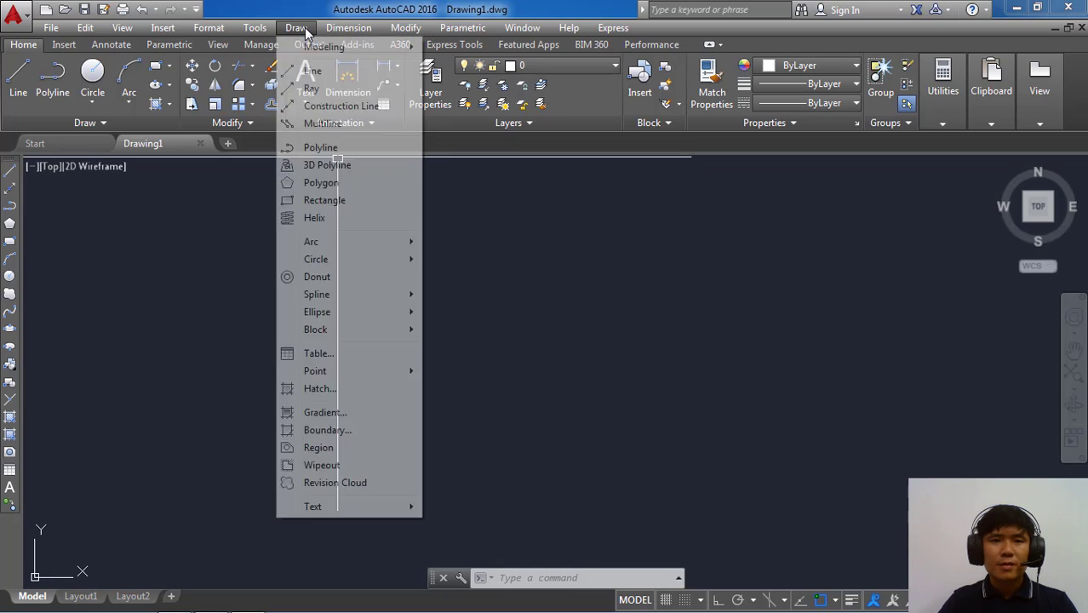
left_click(334, 200)
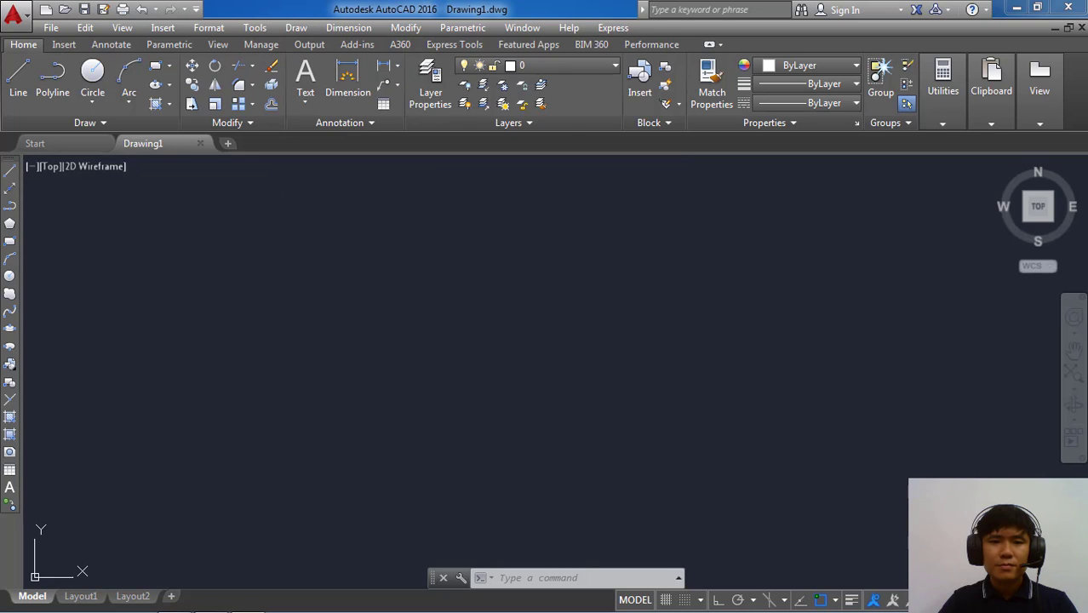
left_click(404, 383)
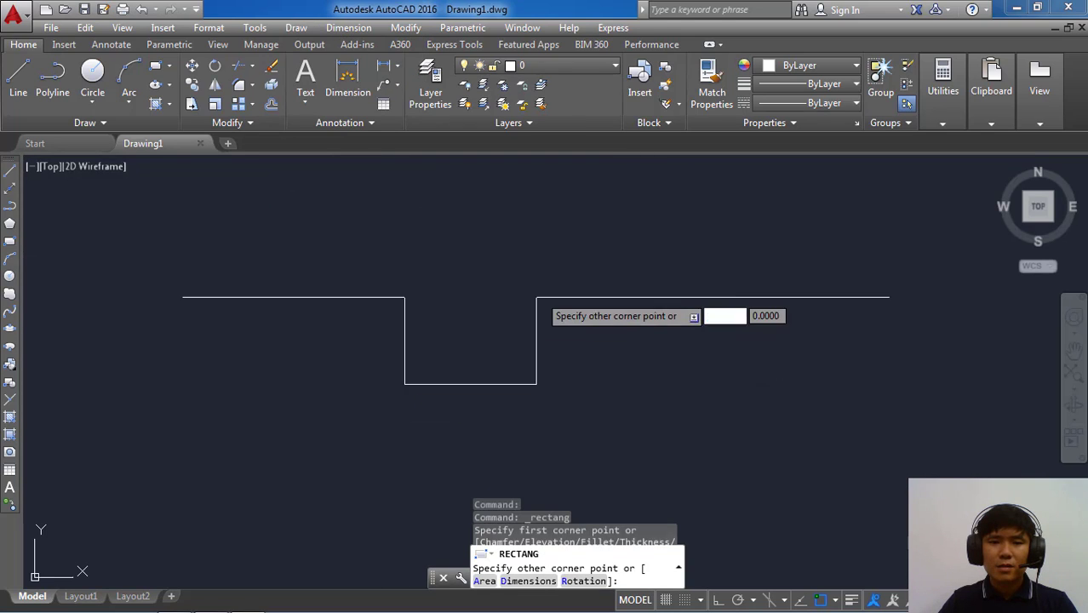
left_click(628, 284)
- Dismiss the canvas shortcut menu and Draw menu, and pan the view slightly
right_click(646, 315)
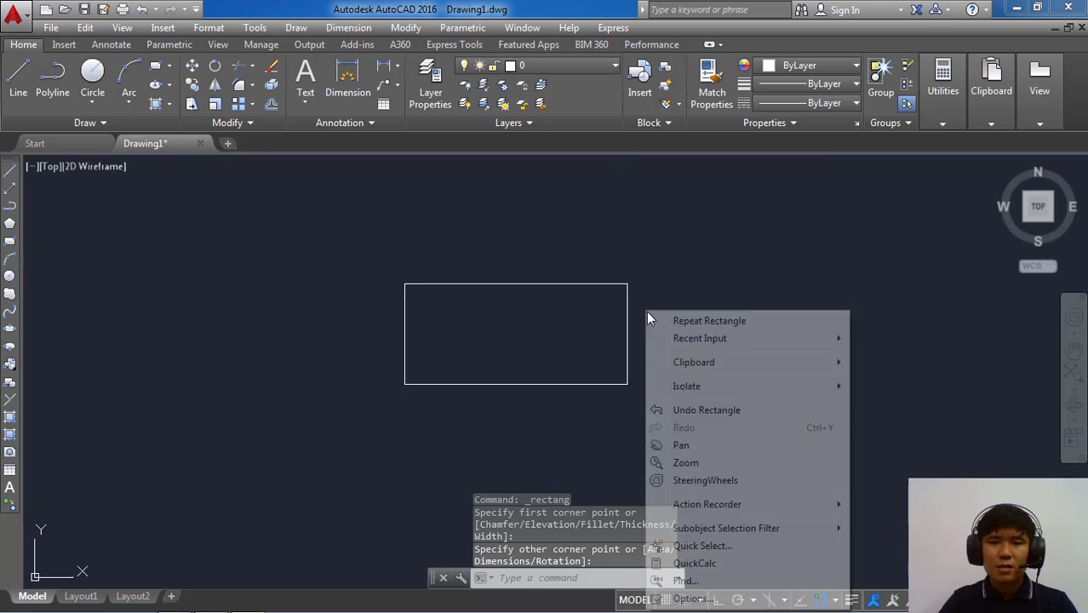
left_click(583, 339)
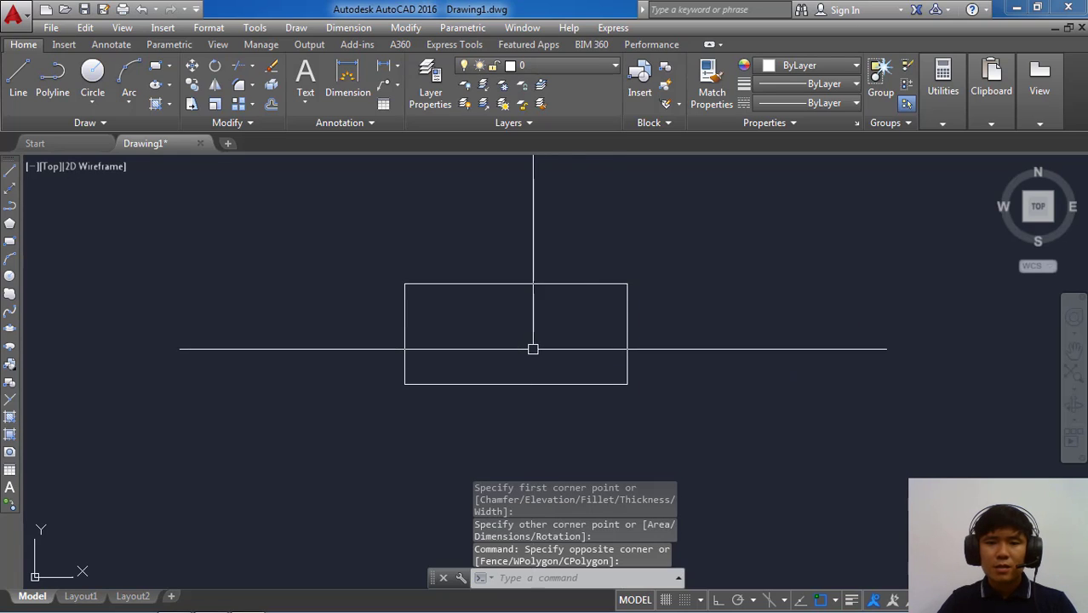
mouse_move(538, 333)
middle_mouse_down()
mouse_move(506, 308)
mouse_move(533, 340)
middle_mouse_up()
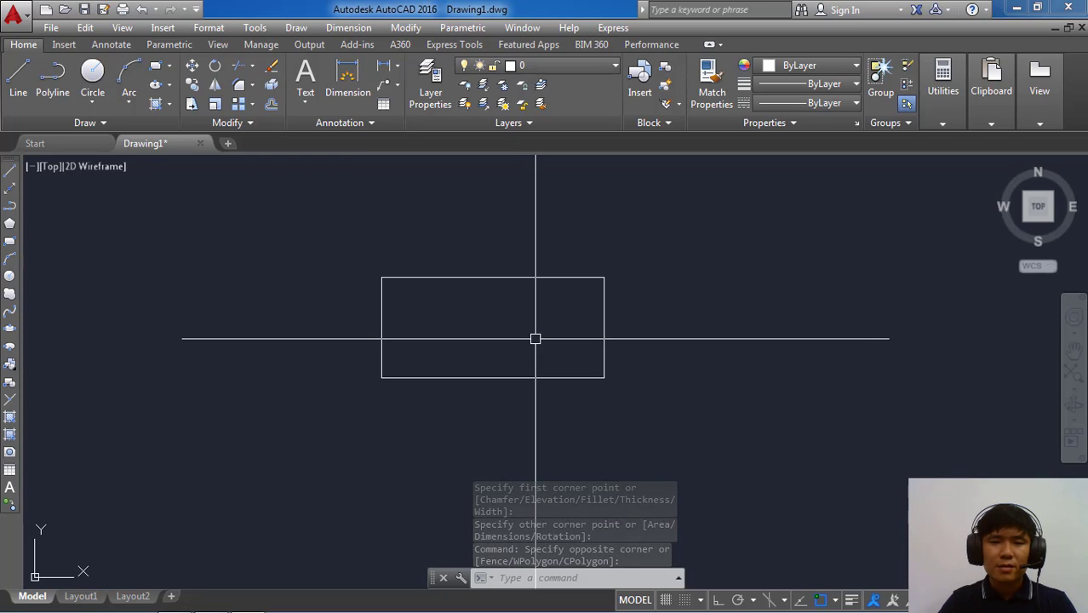
left_click(562, 579)
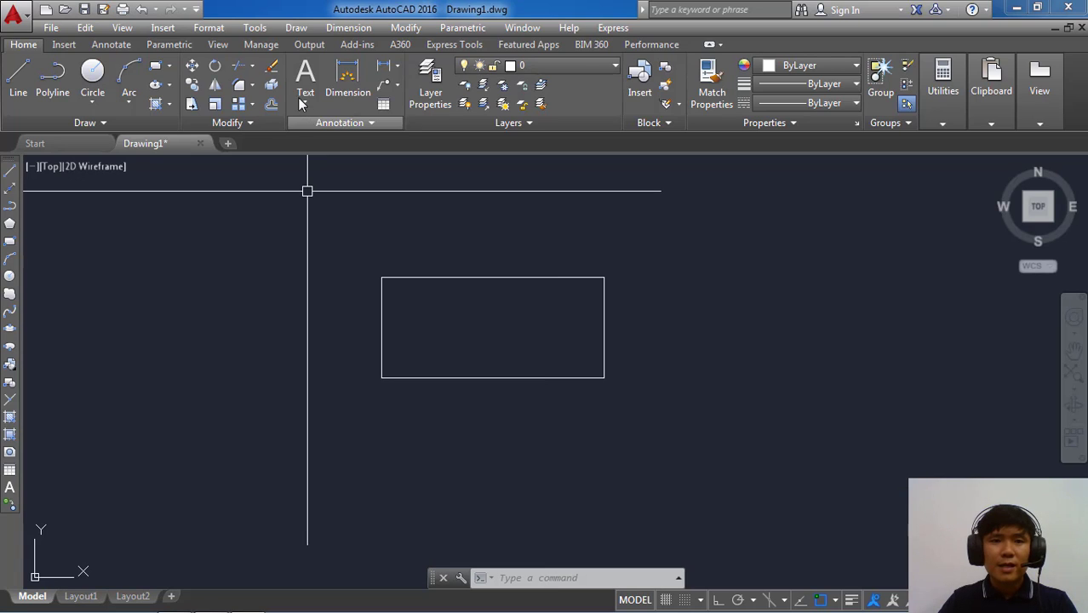
left_click(298, 28)
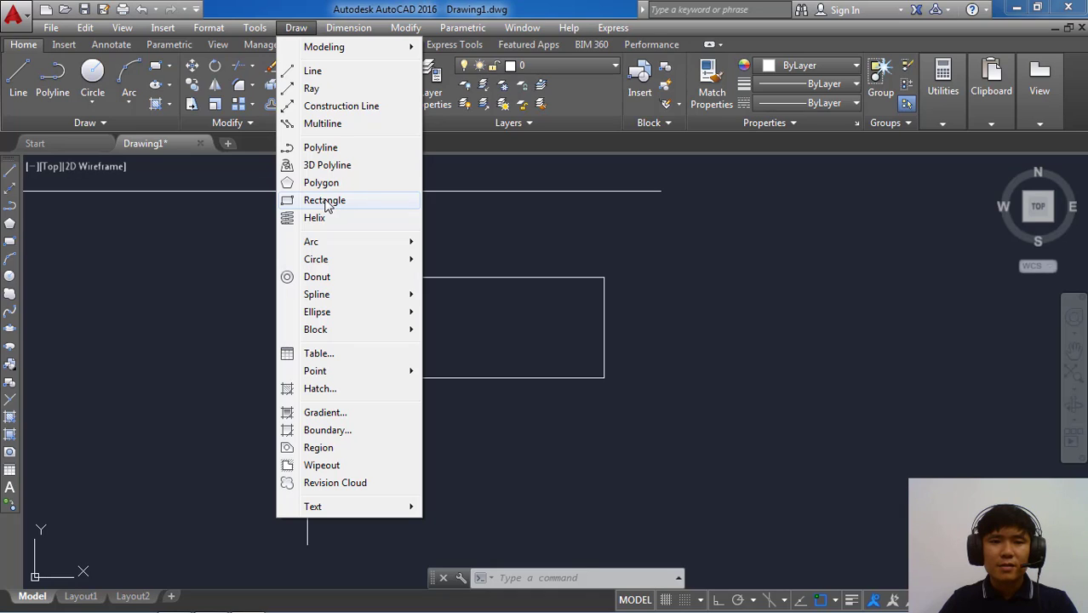
left_click(189, 252)
- Browse the ribbon's rectangle and polygon drawing options without drawing anything
left_click(111, 247)
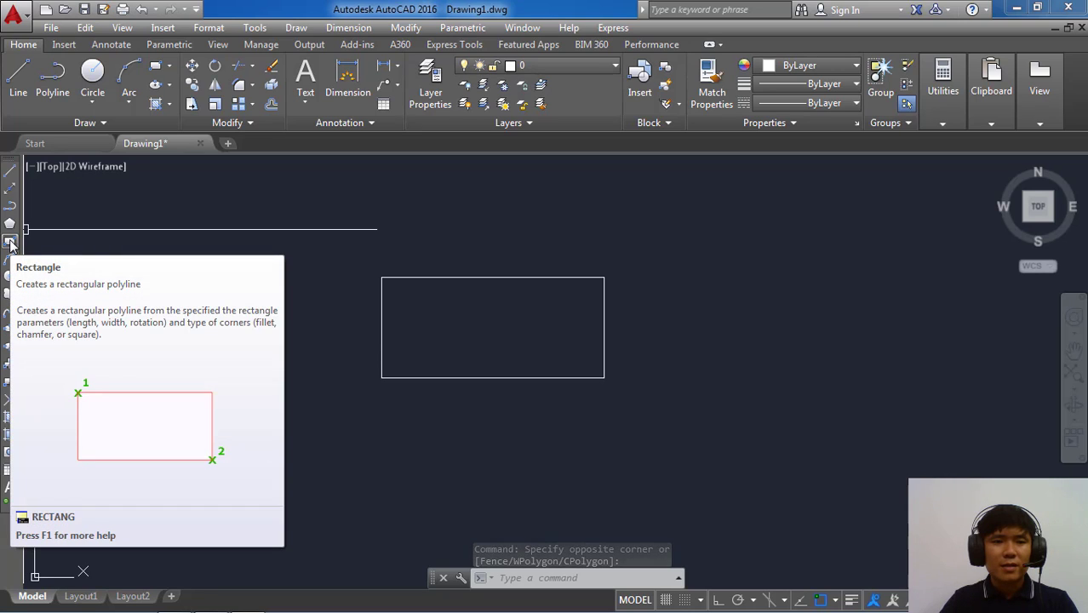
left_click(126, 222)
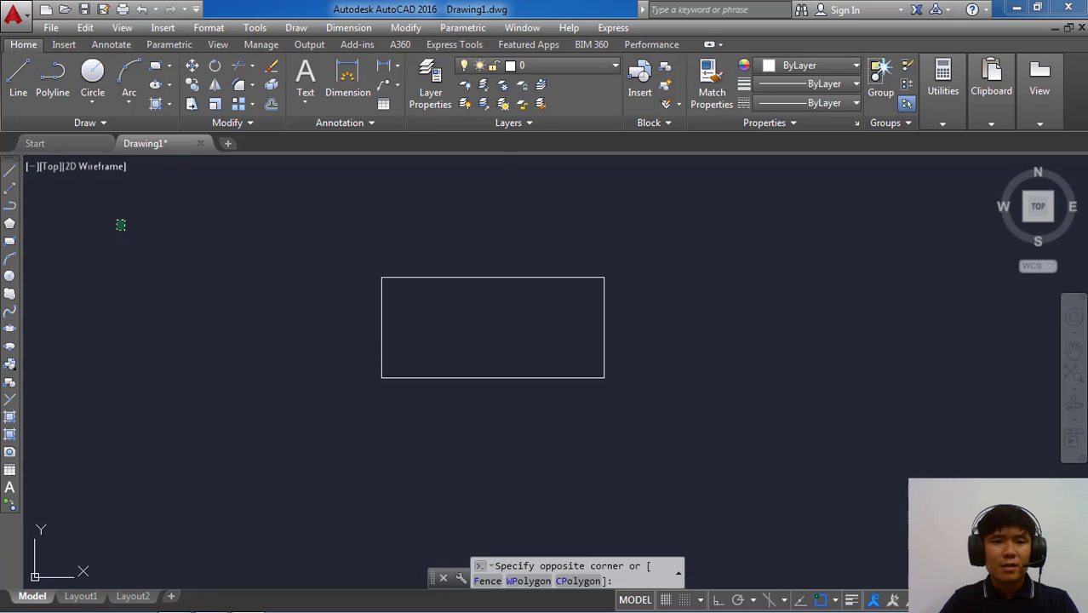
left_click(126, 215)
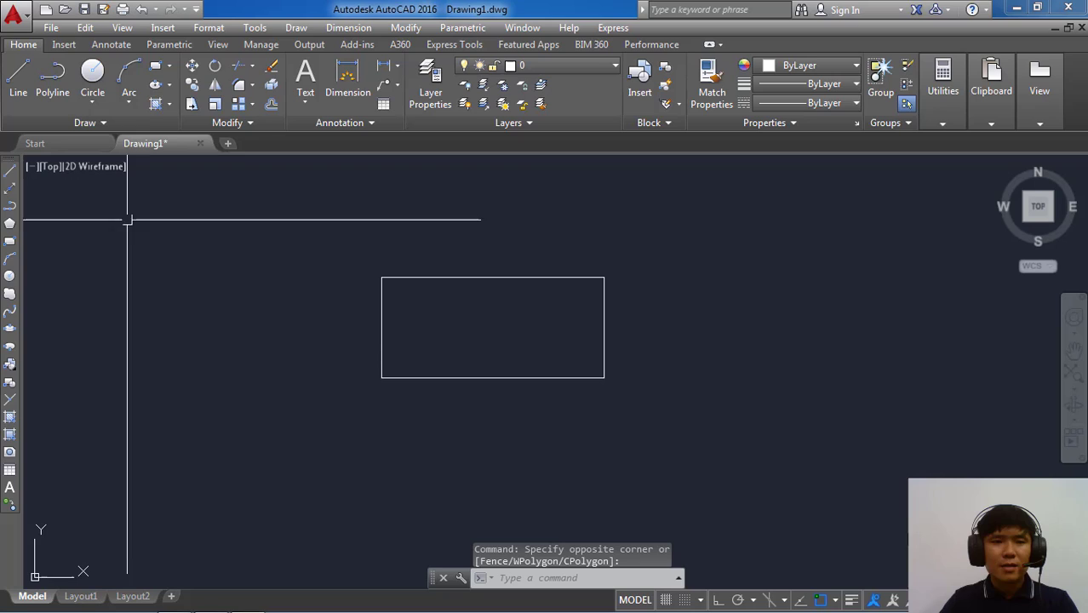
left_click(169, 70)
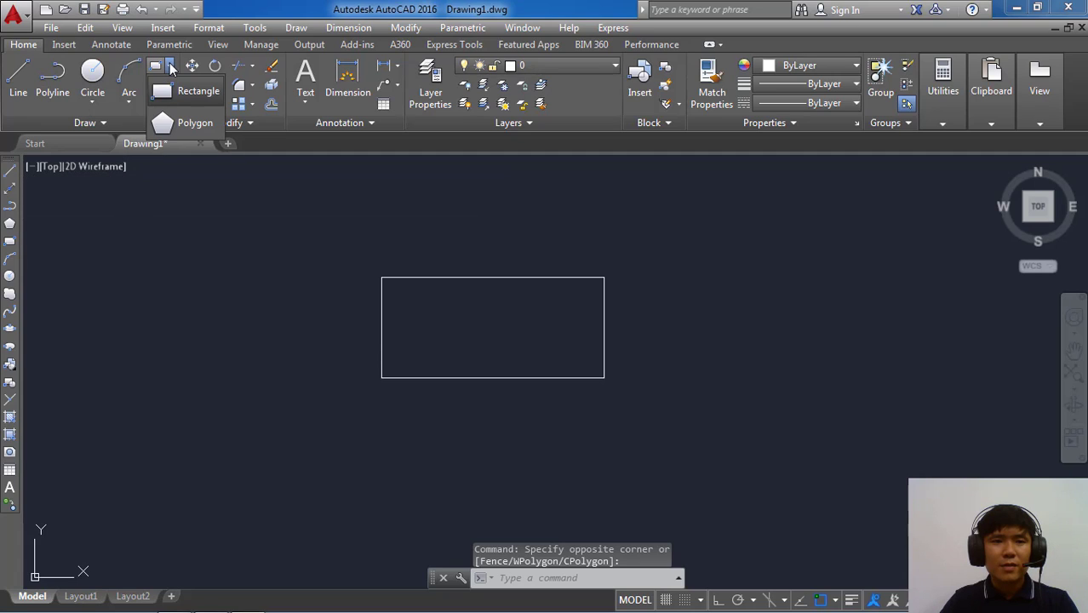
left_click(141, 224)
left_click(151, 158)
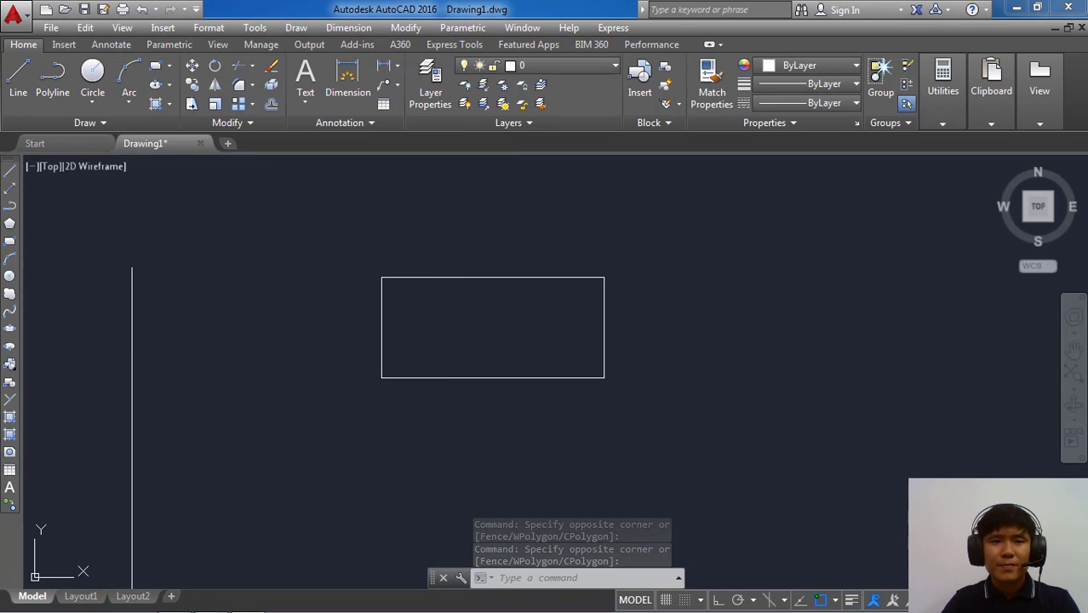
left_click(136, 262)
left_click(170, 258)
- Crossing-select the test rectangle and delete it
left_click(709, 440)
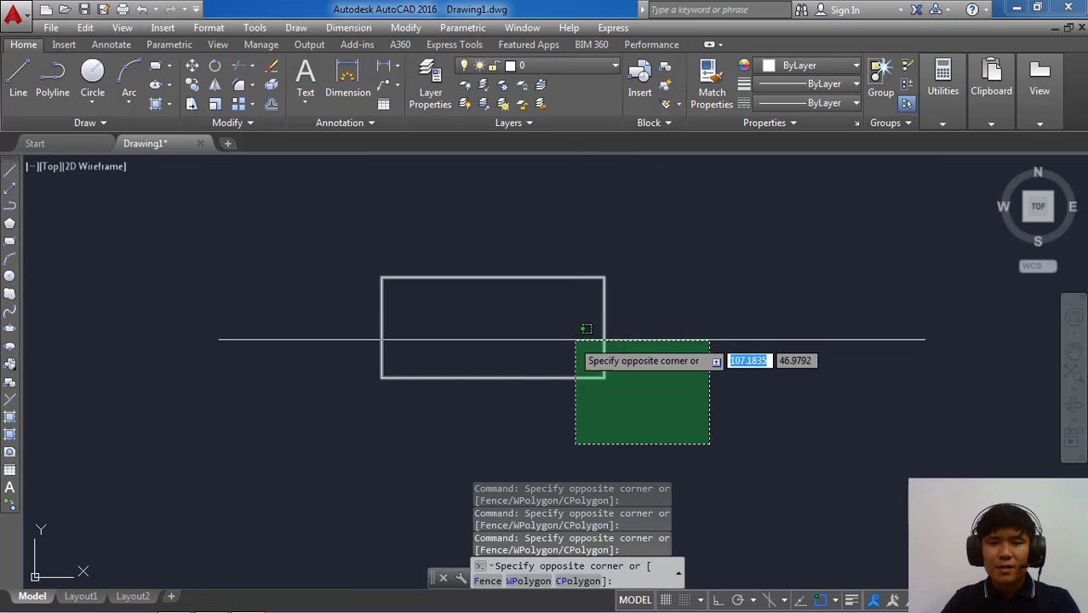
left_click(583, 328)
key("Delete")
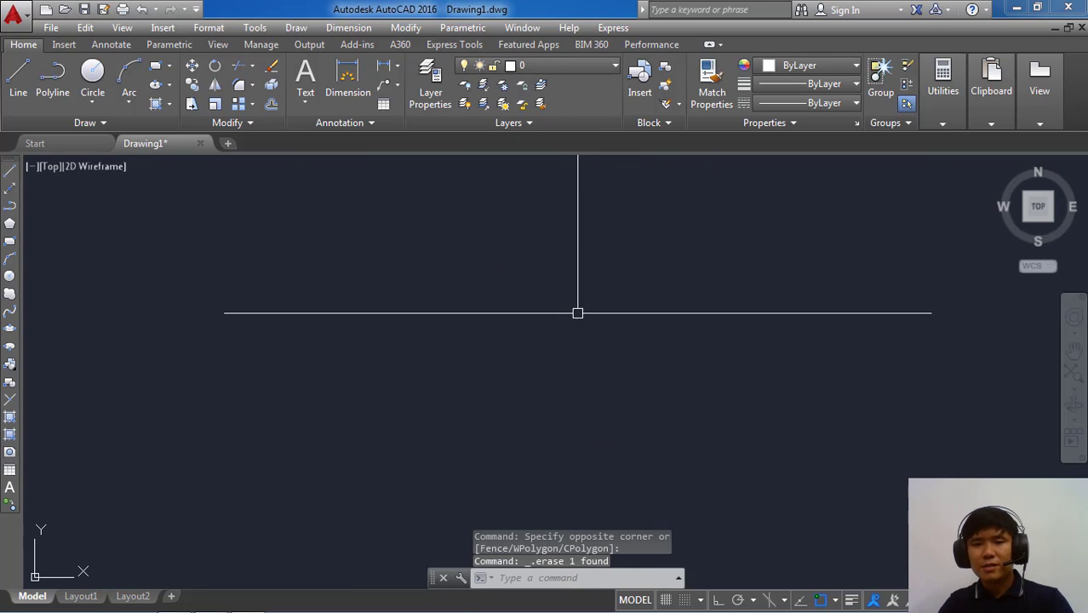
- Draw a rectangle of length 20 and width 10 using the Dimensions option
left_click(296, 28)
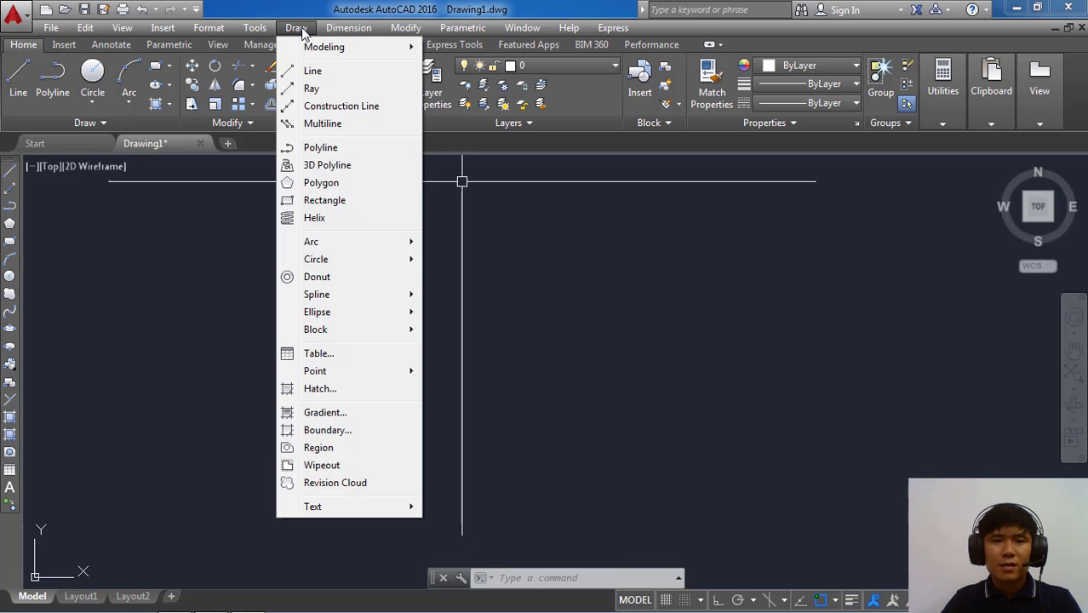
left_click(338, 206)
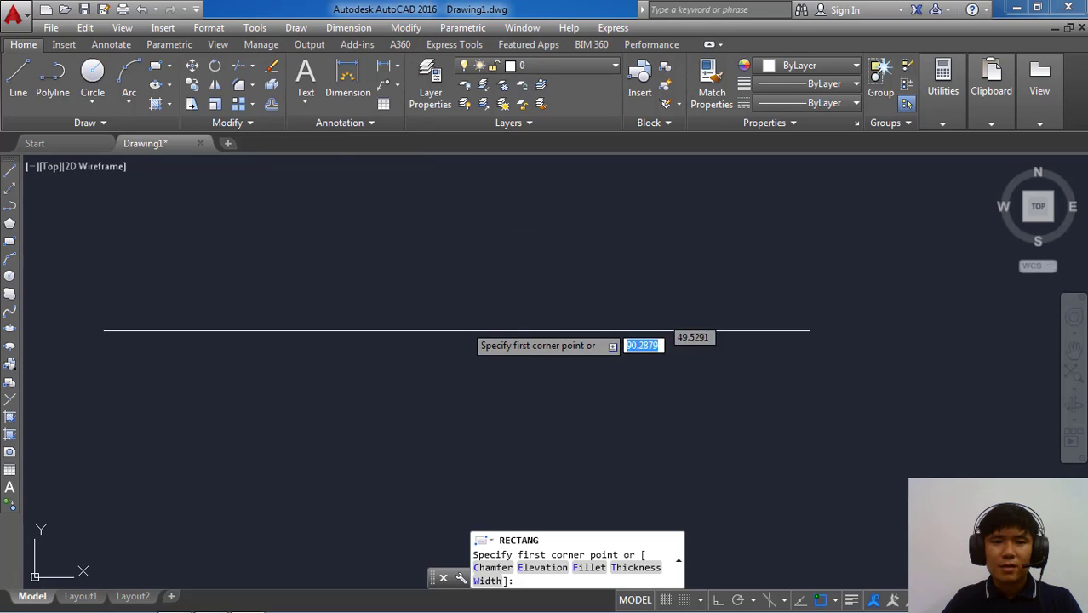
left_click(384, 408)
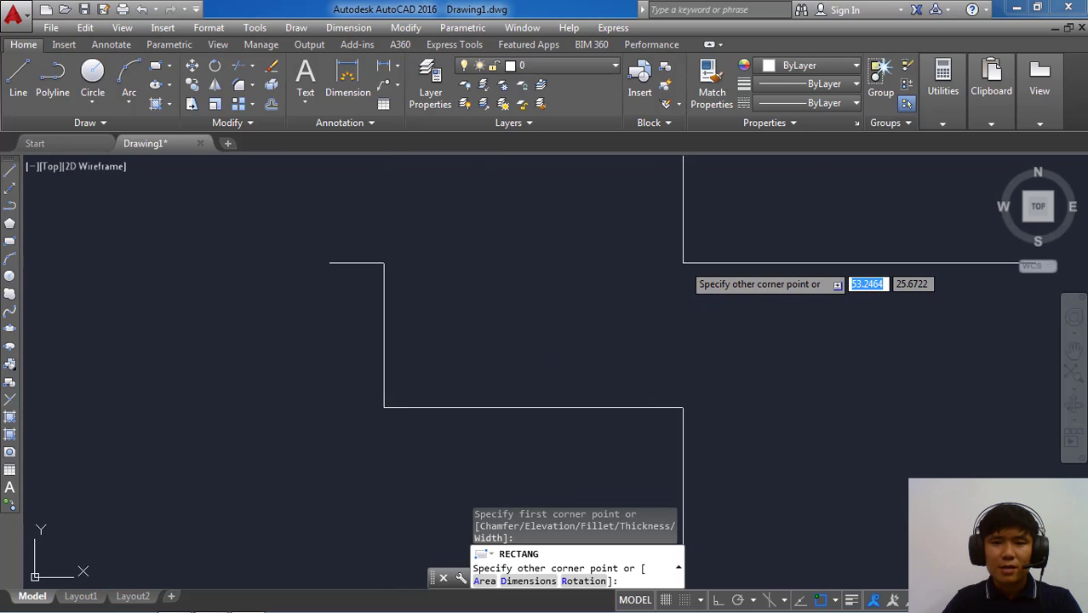
right_click(682, 263)
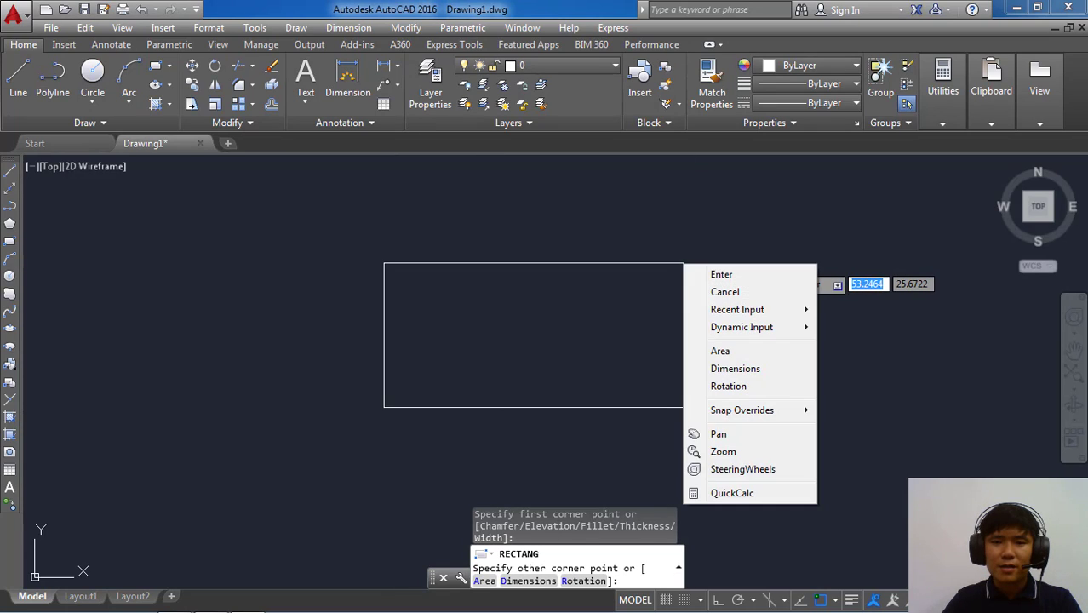
left_click(729, 373)
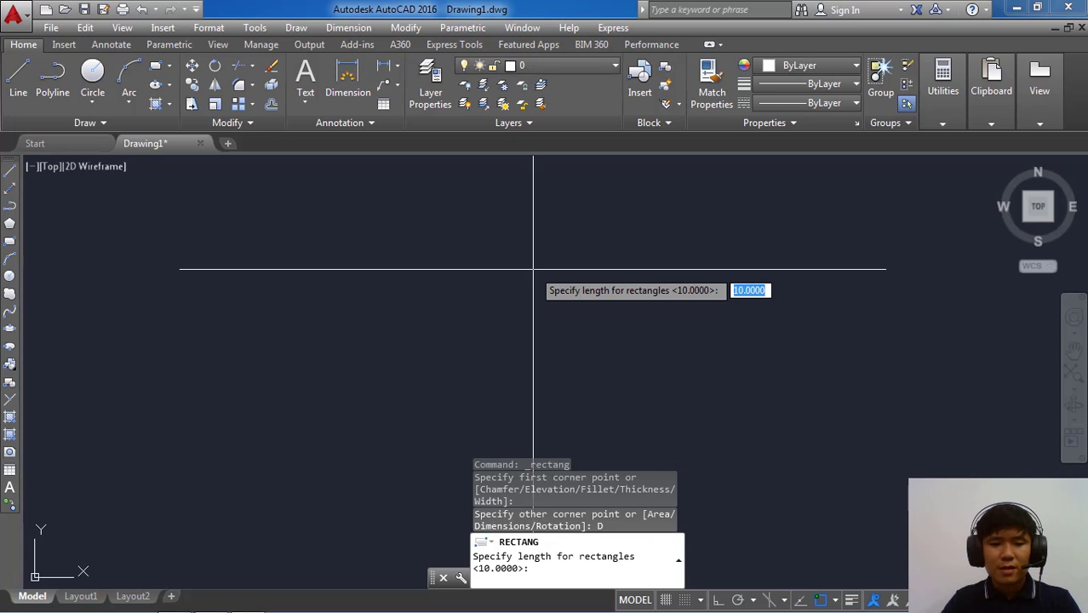
type("0")
key("Return")
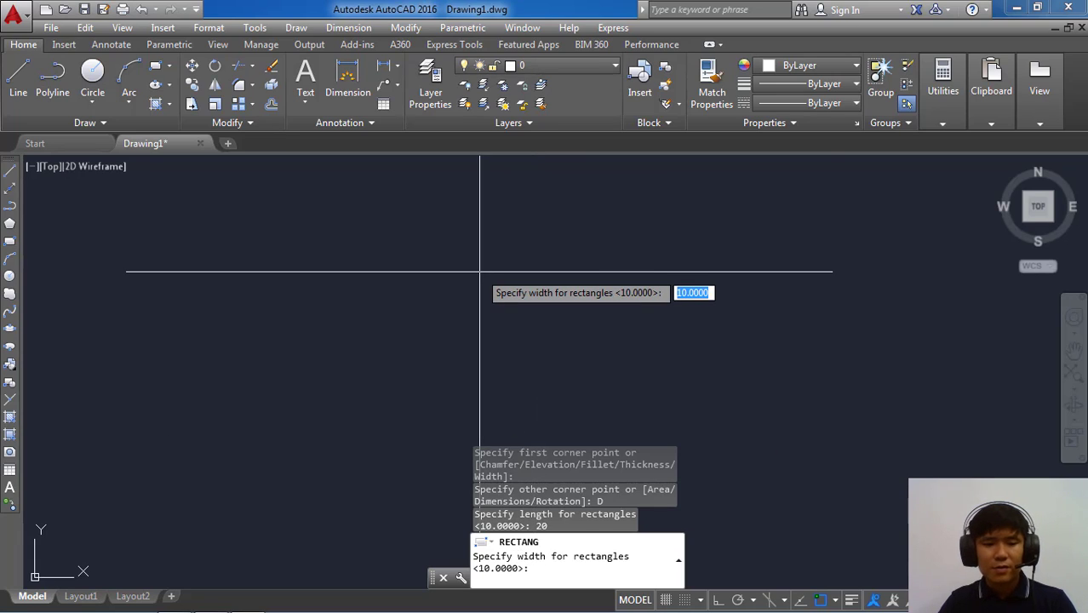
type("10")
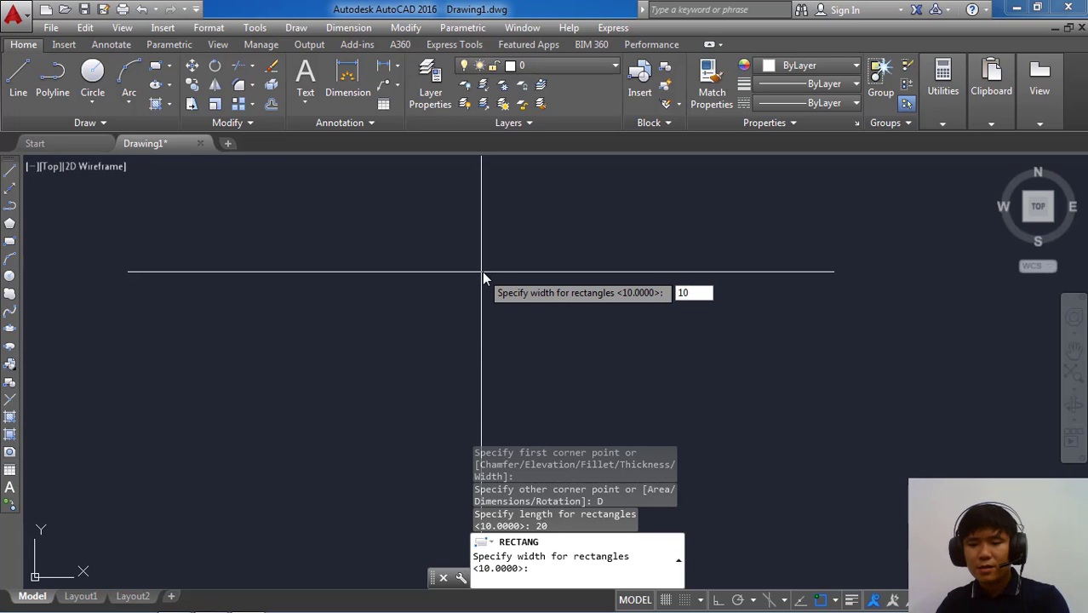
key("Return")
left_click(447, 298)
- Pan and zoom to centre the 20×10 rectangle in the view
middle_click_drag(486, 318, 533, 252)
scroll(514, 321, "up", 4)
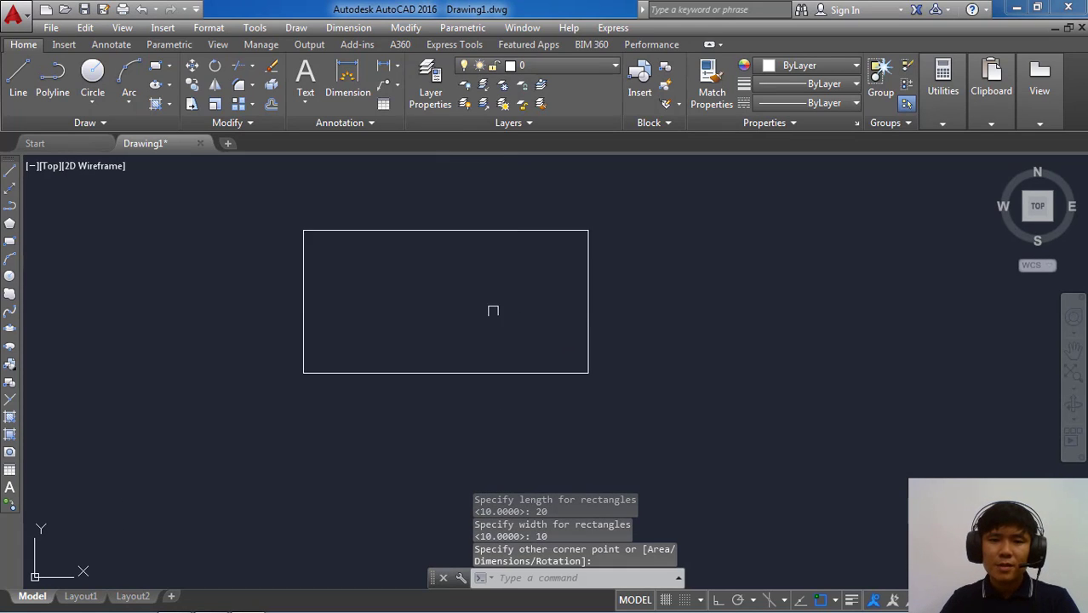
middle_click_drag(494, 309, 610, 357)
mouse_move(554, 289)
middle_mouse_down()
mouse_move(542, 304)
mouse_move(505, 281)
middle_mouse_up()
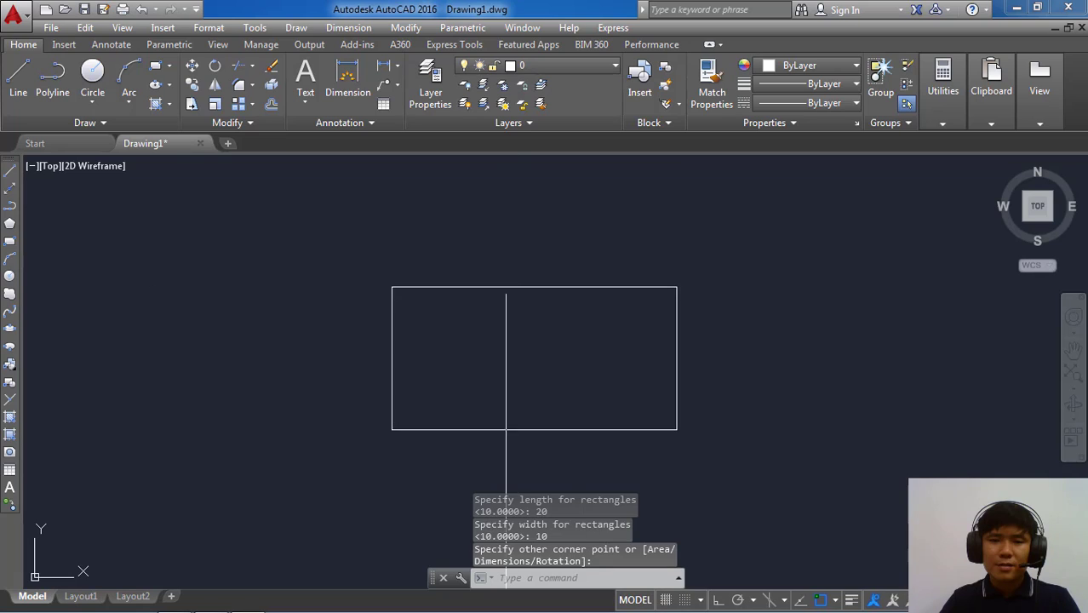
- Dimension the rectangle's top edge (20.0000) and open the Dimension Style Manager with D
left_click(383, 68)
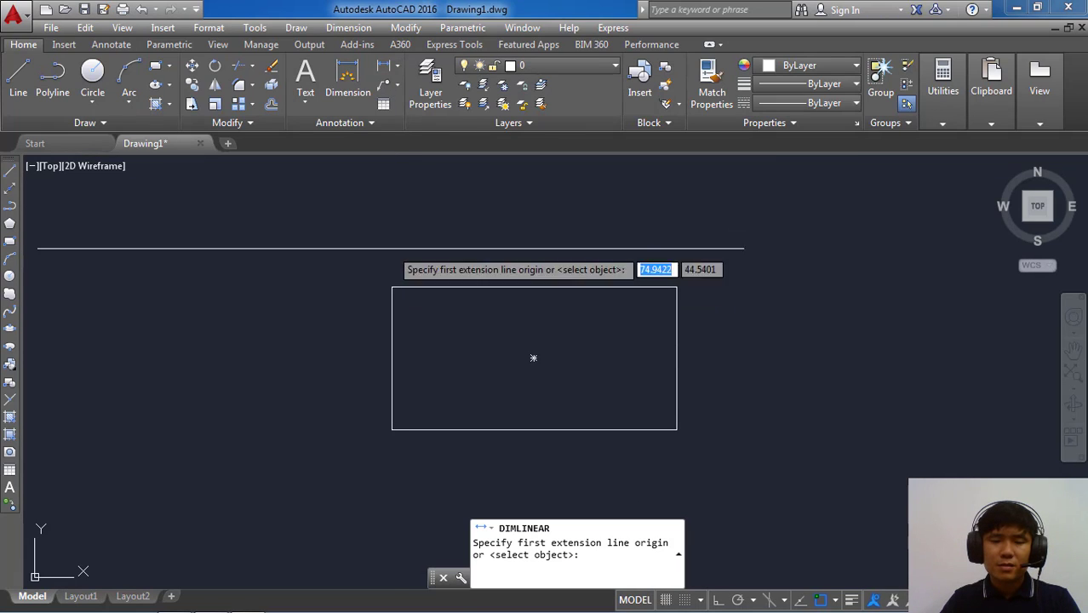
left_click(392, 286)
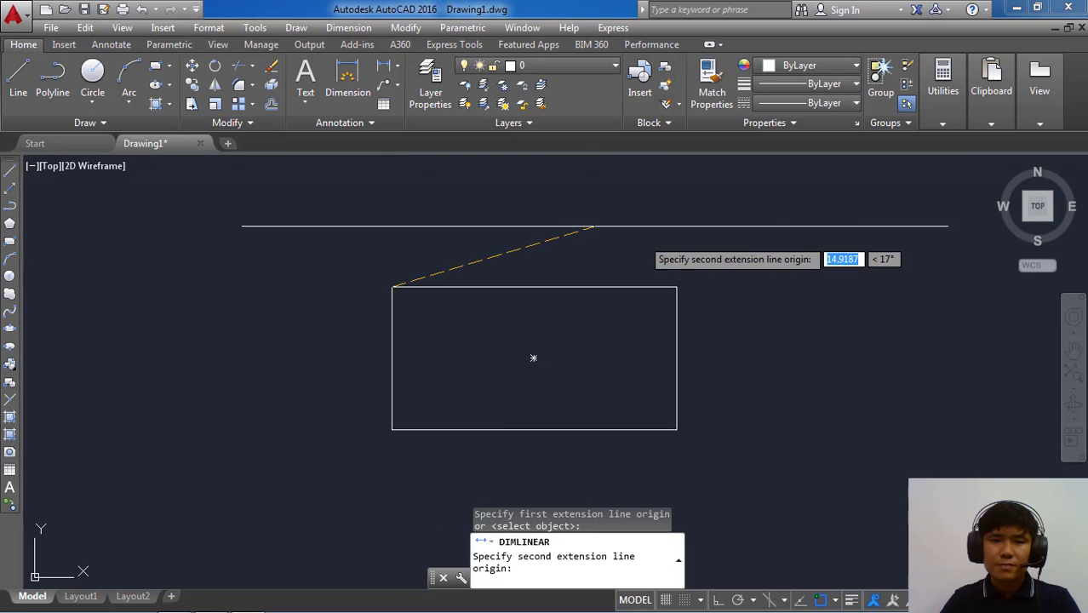
left_click(677, 286)
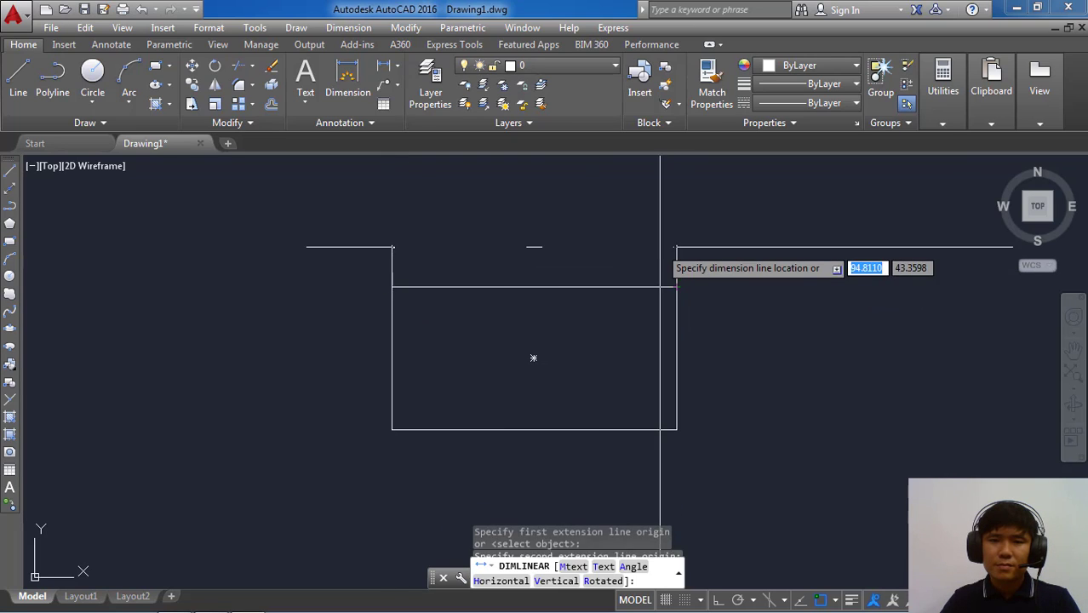
middle_click_drag(579, 272, 559, 285)
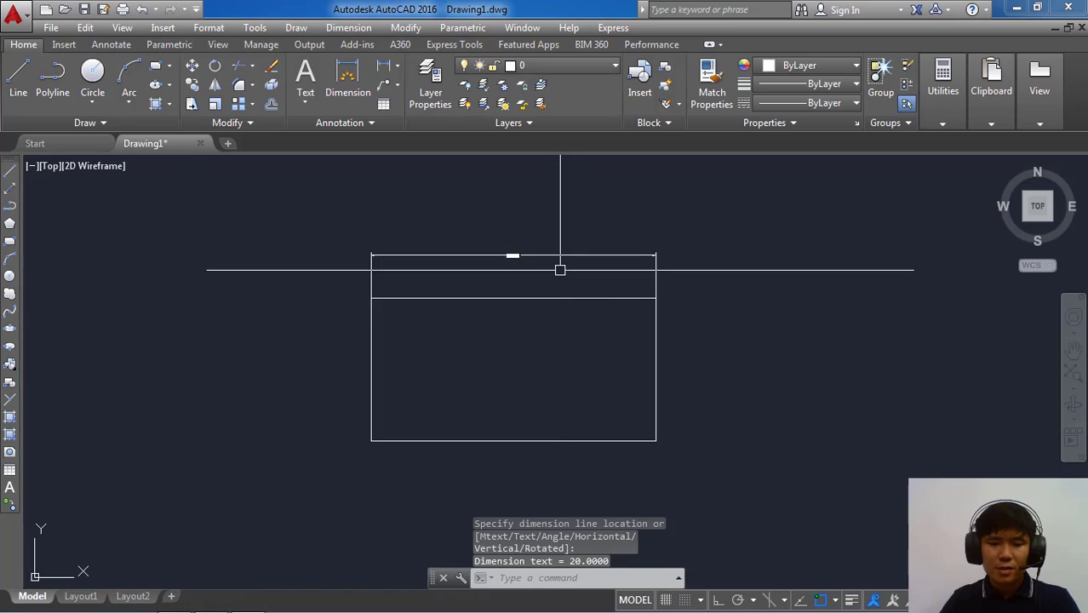
type("d")
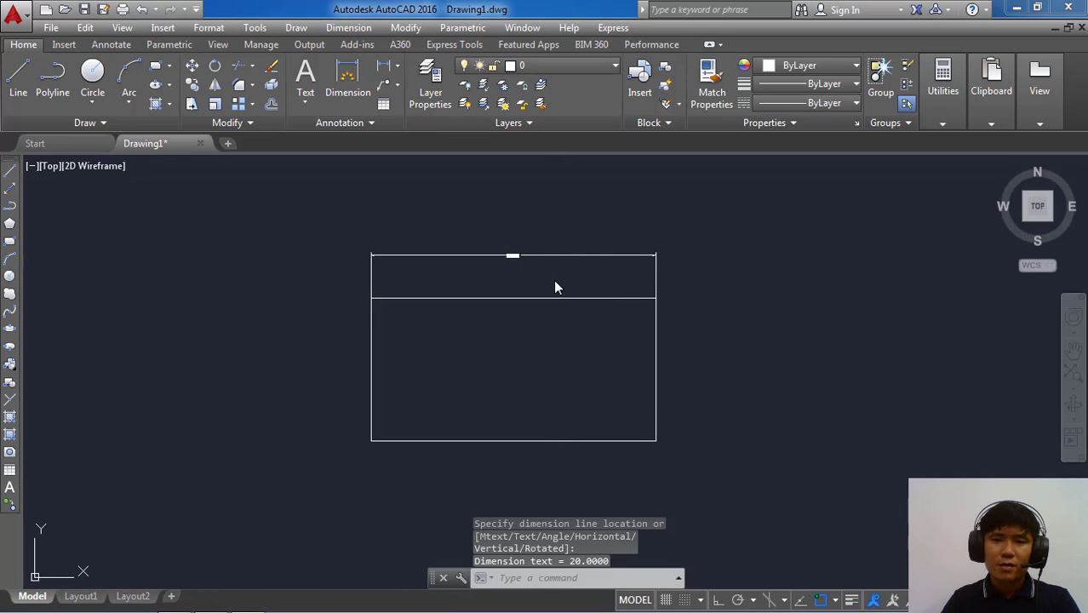
key("Return")
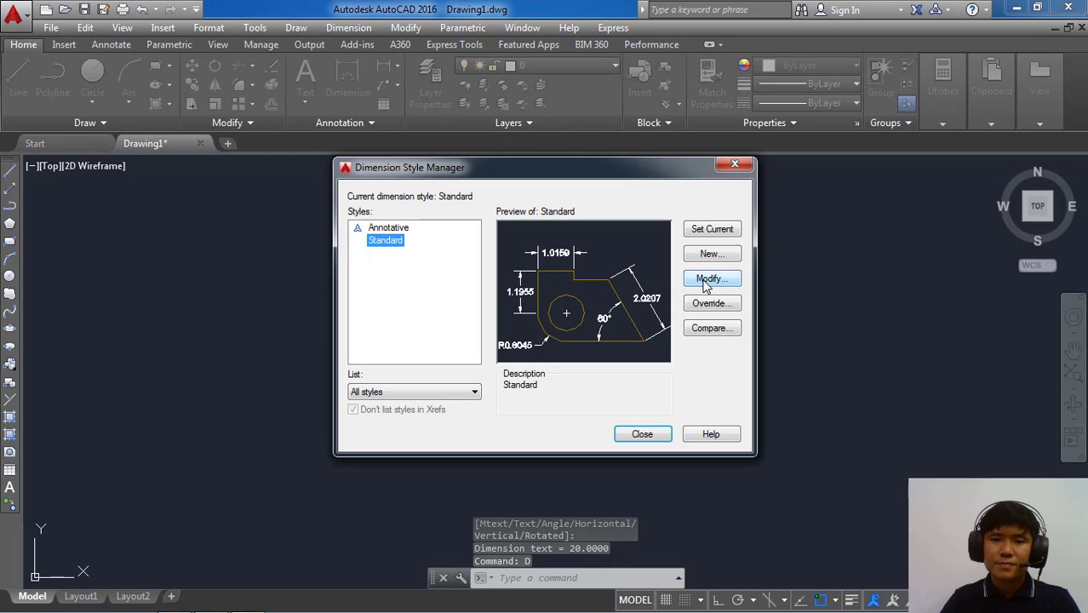
- Set the Standard dimension style's text height to 6
left_click(707, 283)
type("6")
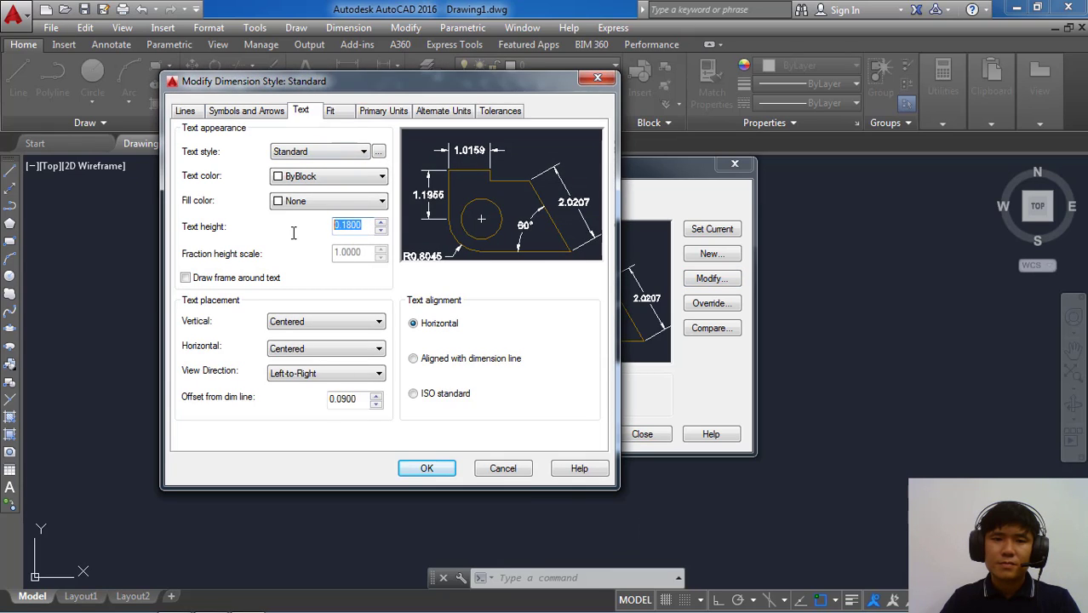
left_click(448, 472)
left_click(619, 431)
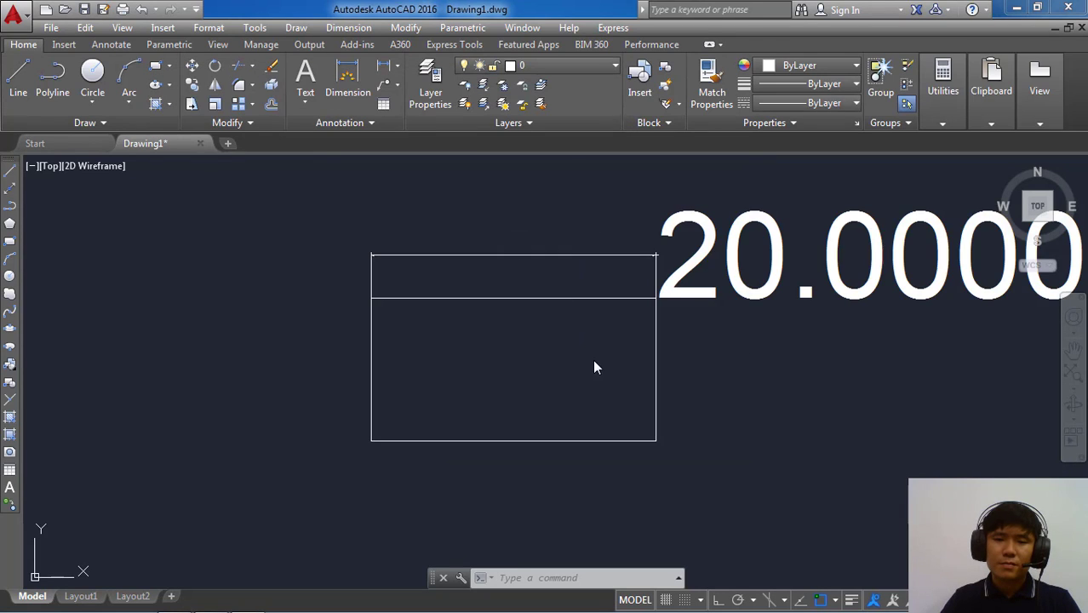
scroll(524, 359, "down", 4)
- Reposition the enlarged 20.0000 dimension line using its grips
left_click(628, 341)
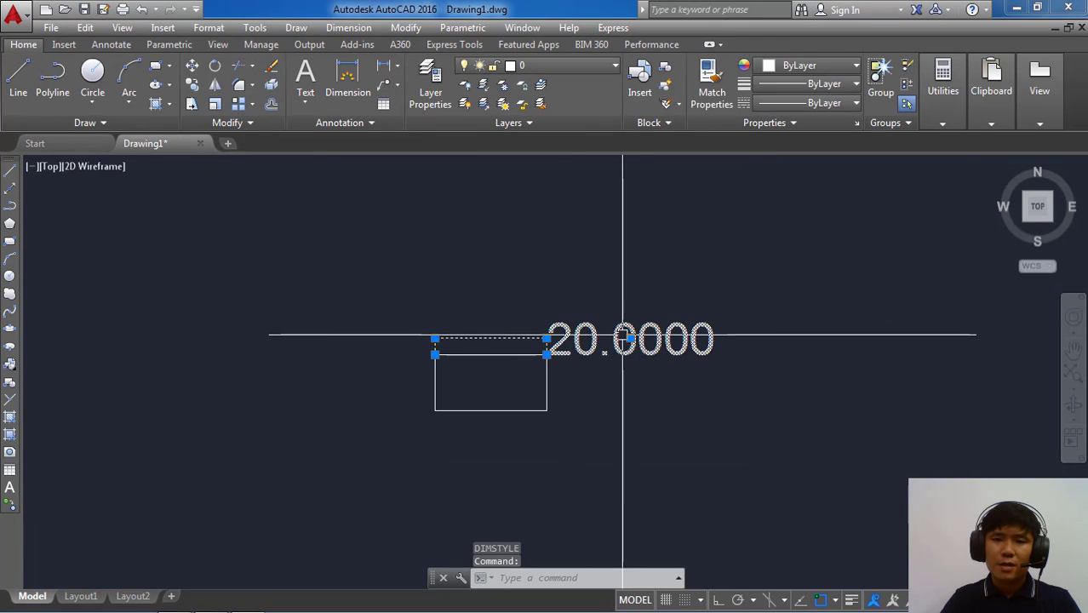
scroll(630, 336, "up", 2)
left_click(635, 340)
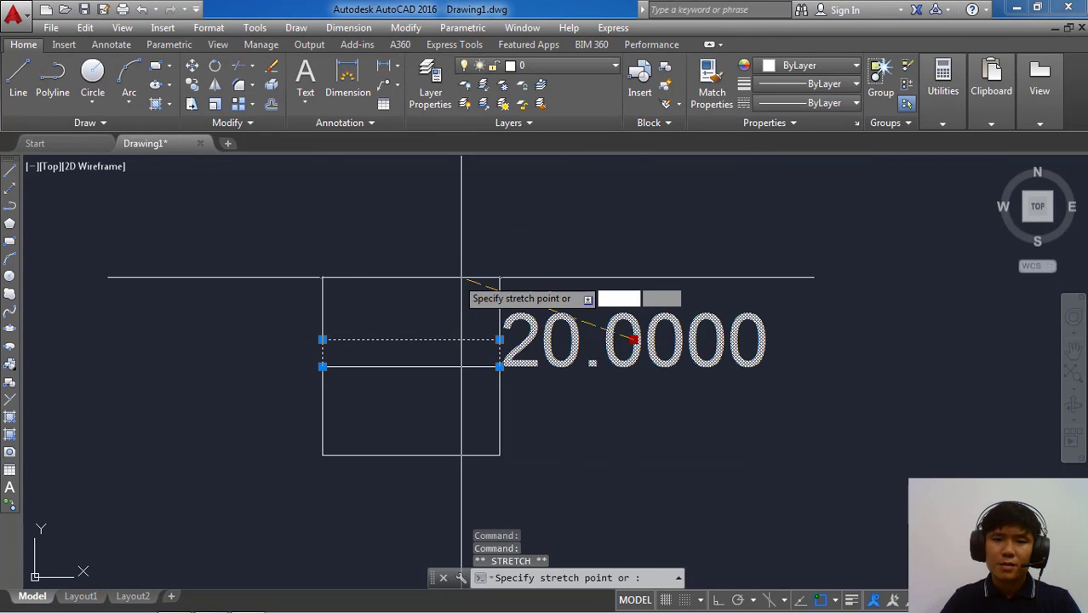
right_click(417, 340)
key("Escape")
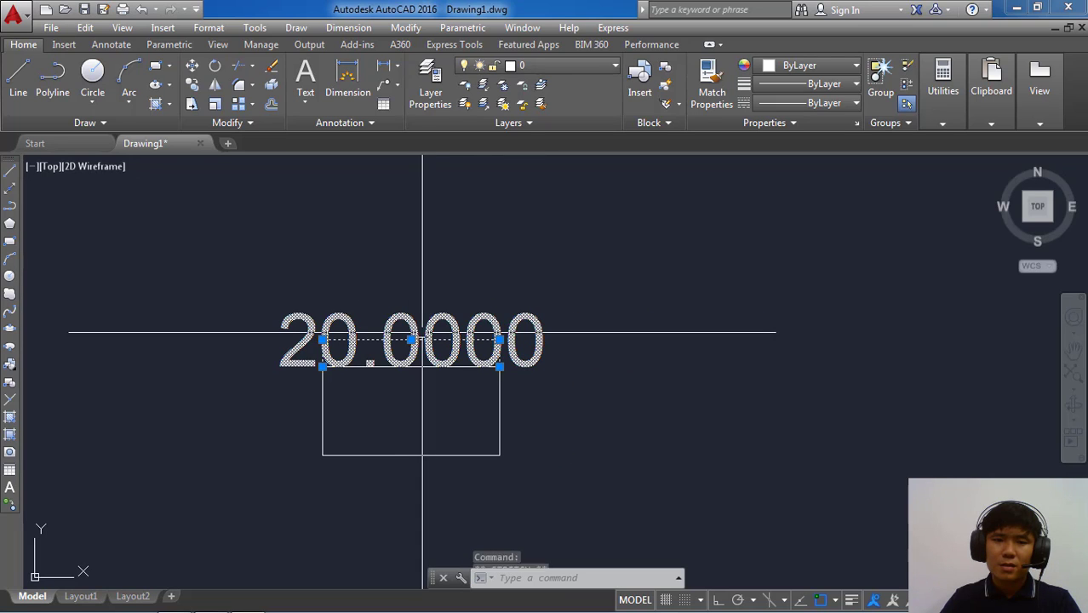
left_click(499, 339)
left_click(498, 337)
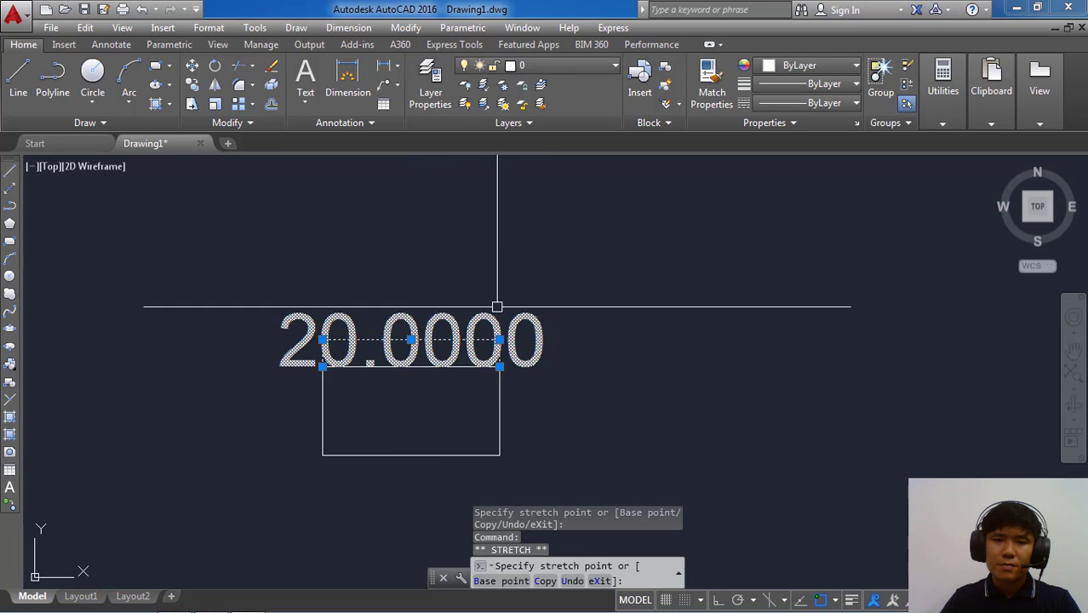
middle_click_drag(518, 320, 566, 296)
scroll(553, 319, "up", 4)
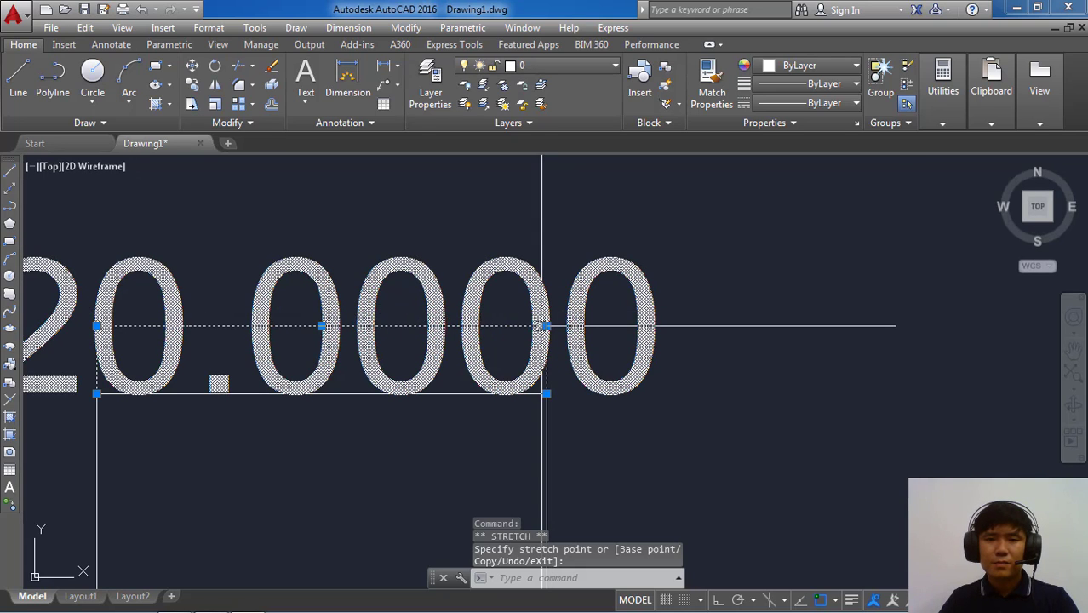
left_click(547, 325)
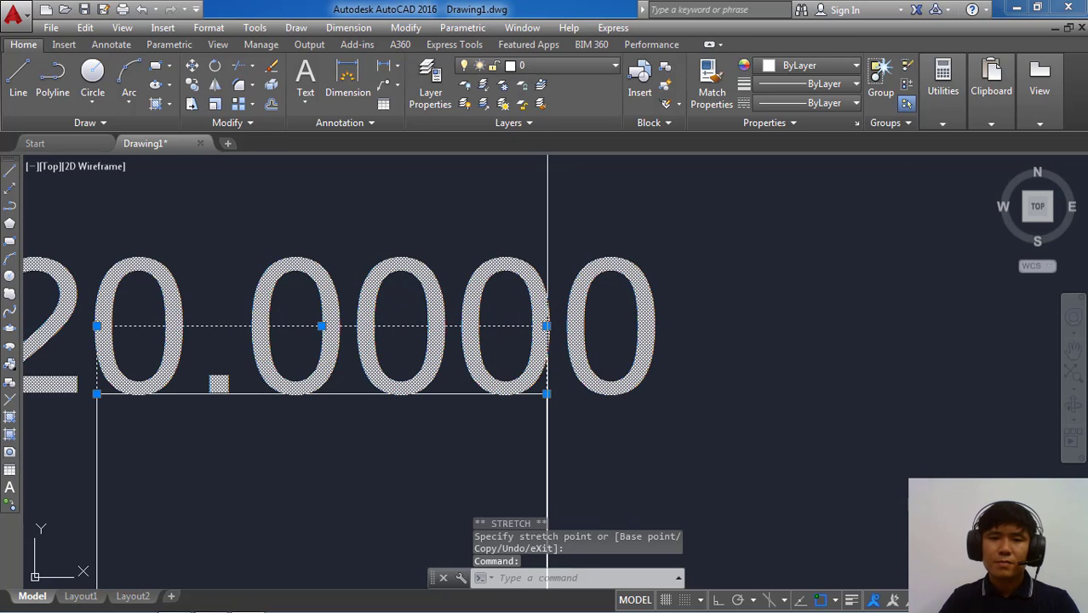
- Move the 20 dimension line up above the rectangle and deselect it
left_click(547, 326)
left_click(545, 274)
scroll(545, 292, "down", 4)
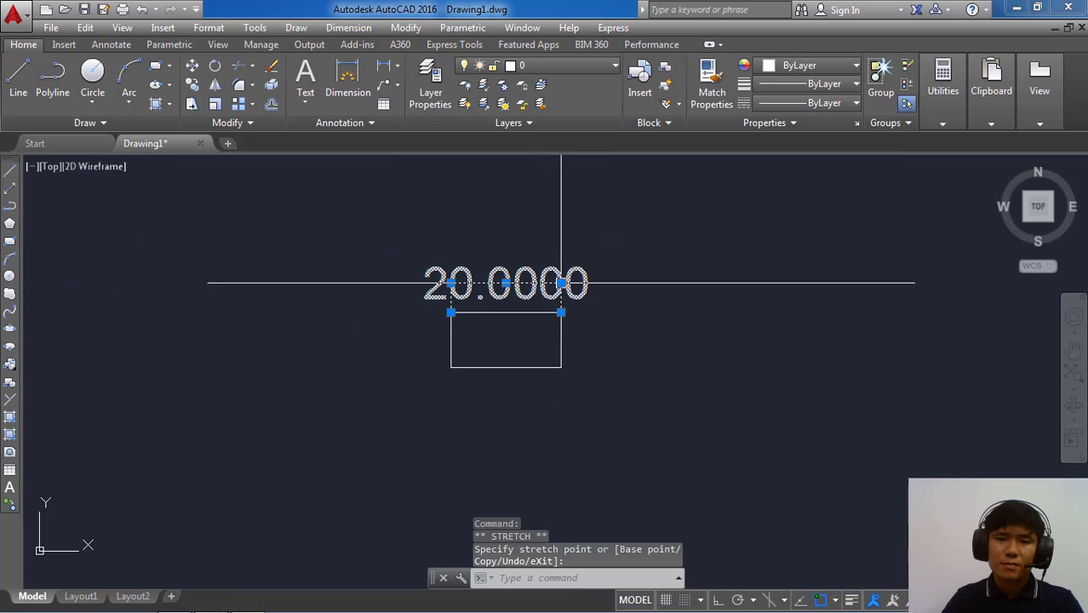
key("Escape")
key("Escape")
- Give the Standard dimension style text height 4 and linear precision 0
key("Return")
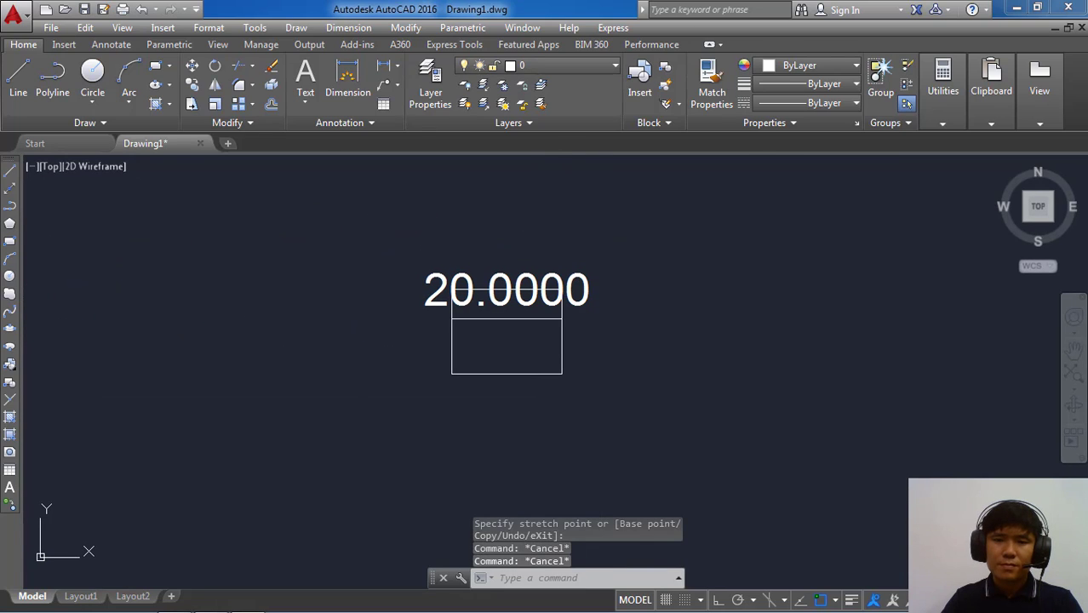
type("D")
left_click(698, 283)
type("4")
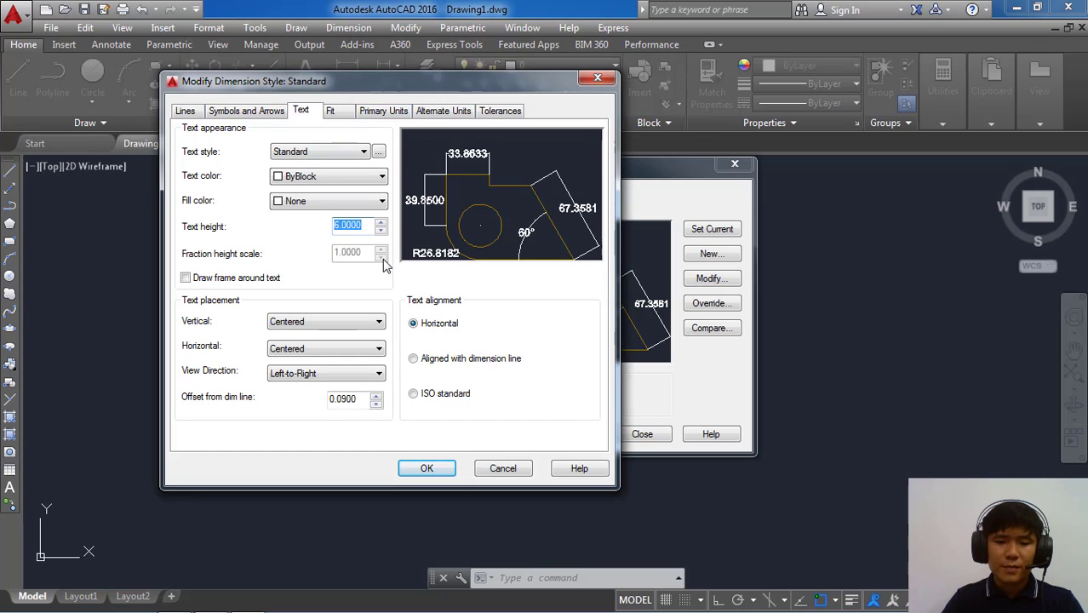
left_click(343, 117)
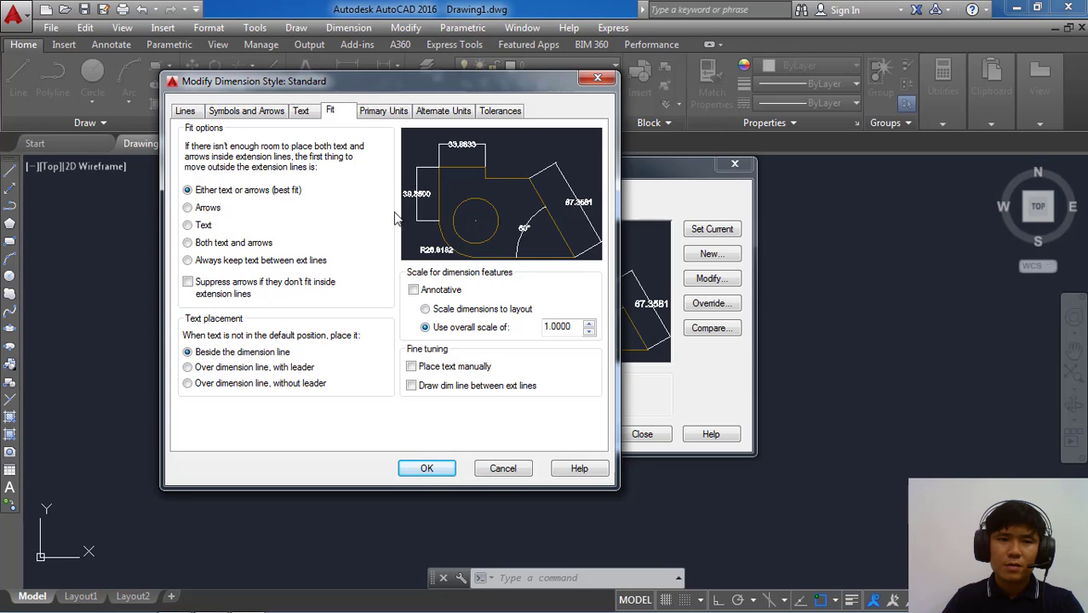
left_click(383, 113)
left_click_drag(450, 85, 509, 88)
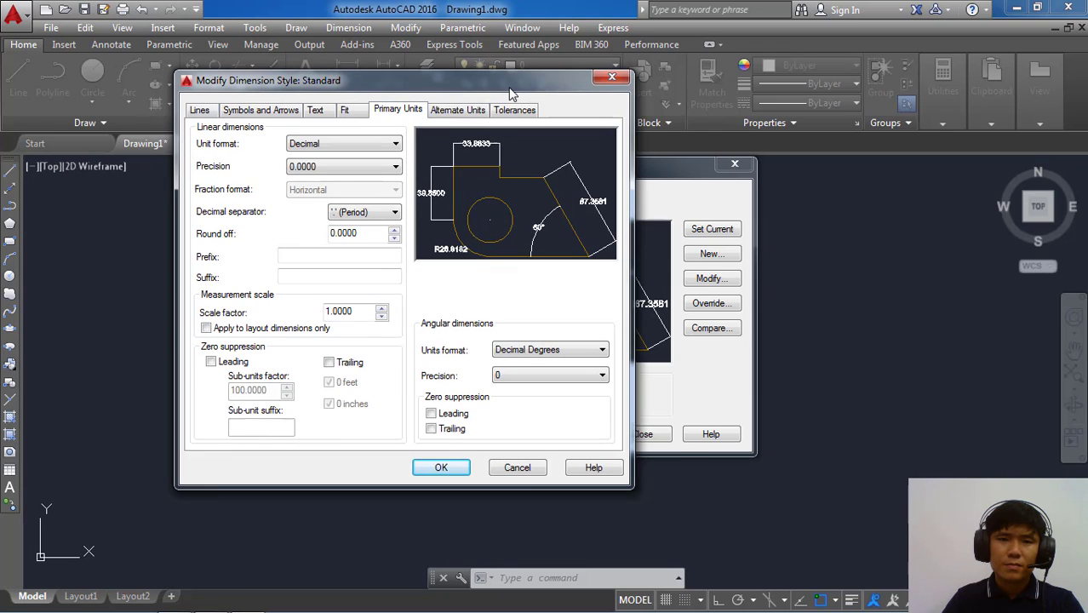
left_click(440, 169)
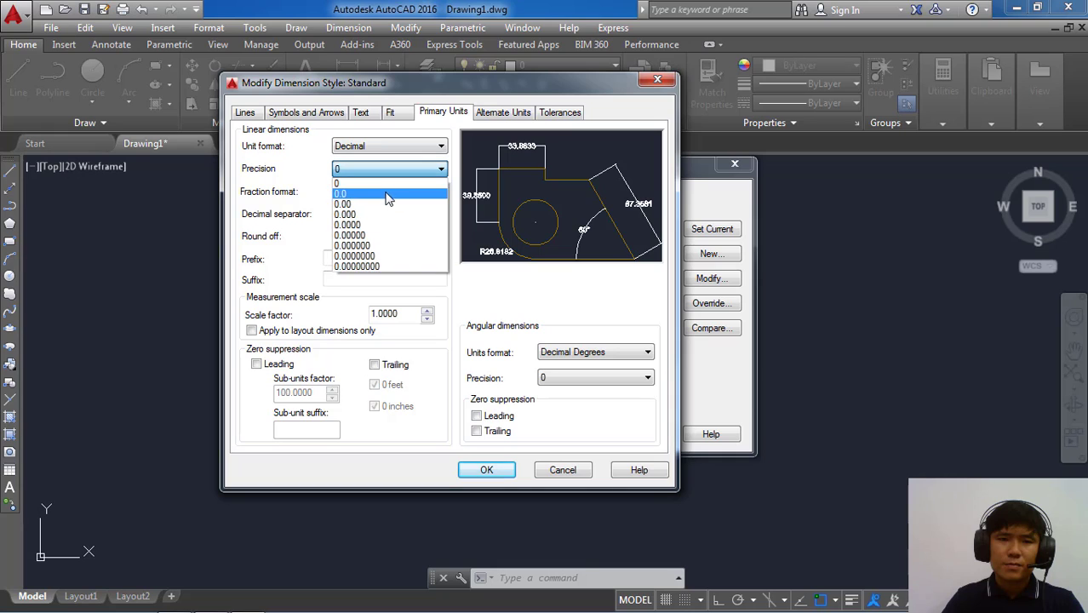
left_click(383, 184)
left_click(486, 470)
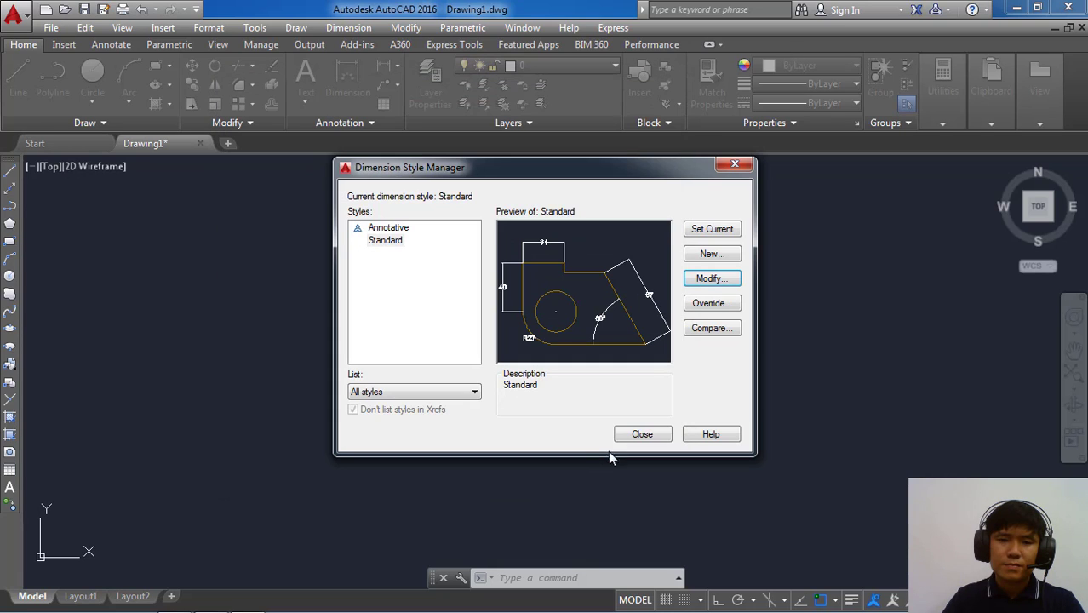
key("Return")
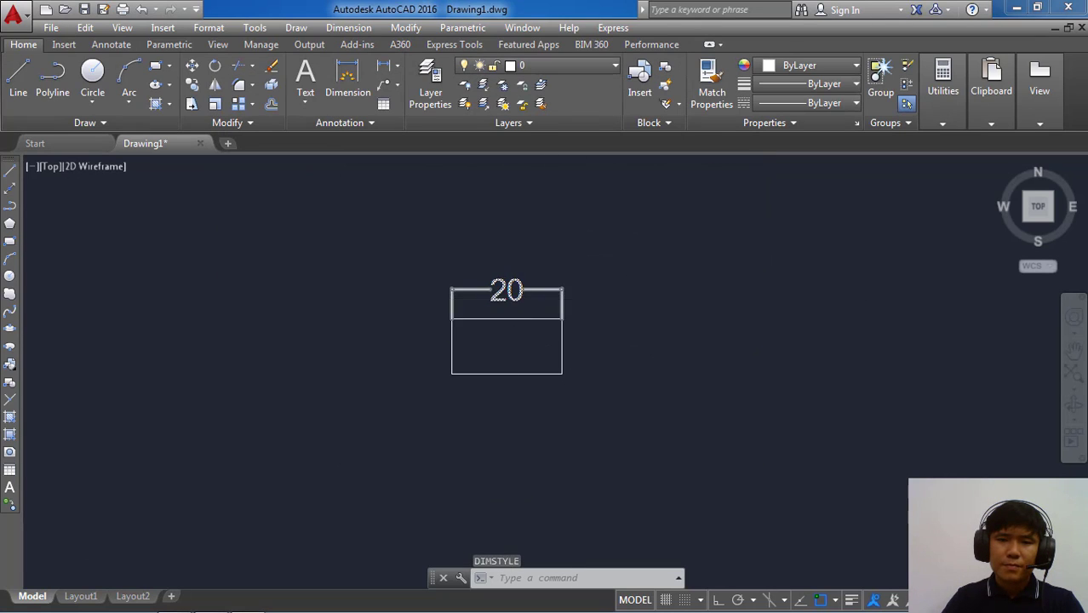
- Add a vertical 10 dimension along the first rectangle's right side
scroll(513, 297, "up", 2)
scroll(512, 297, "up", 2)
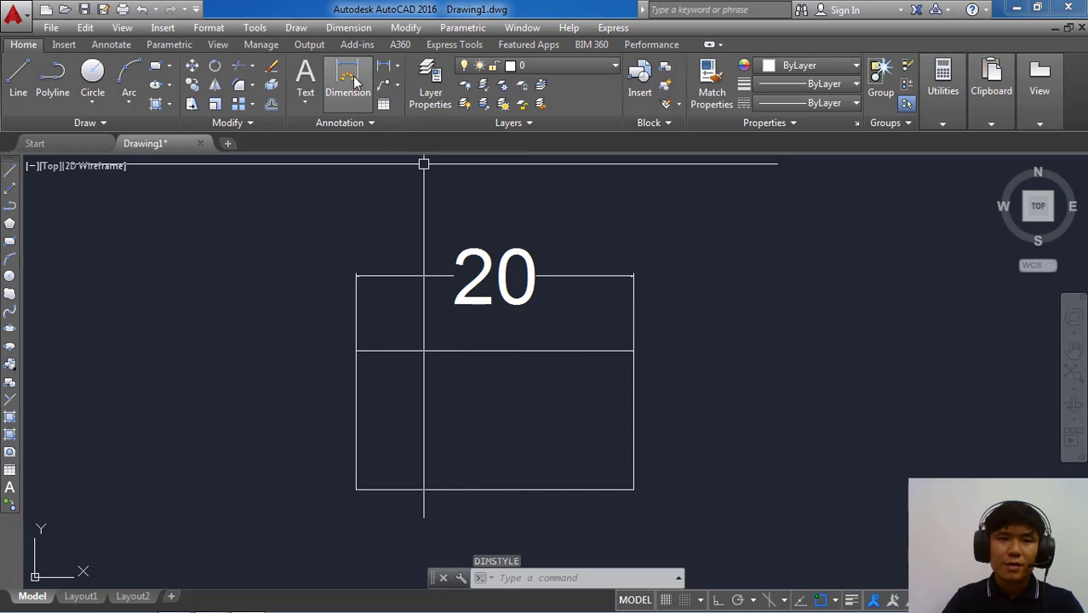
left_click(383, 68)
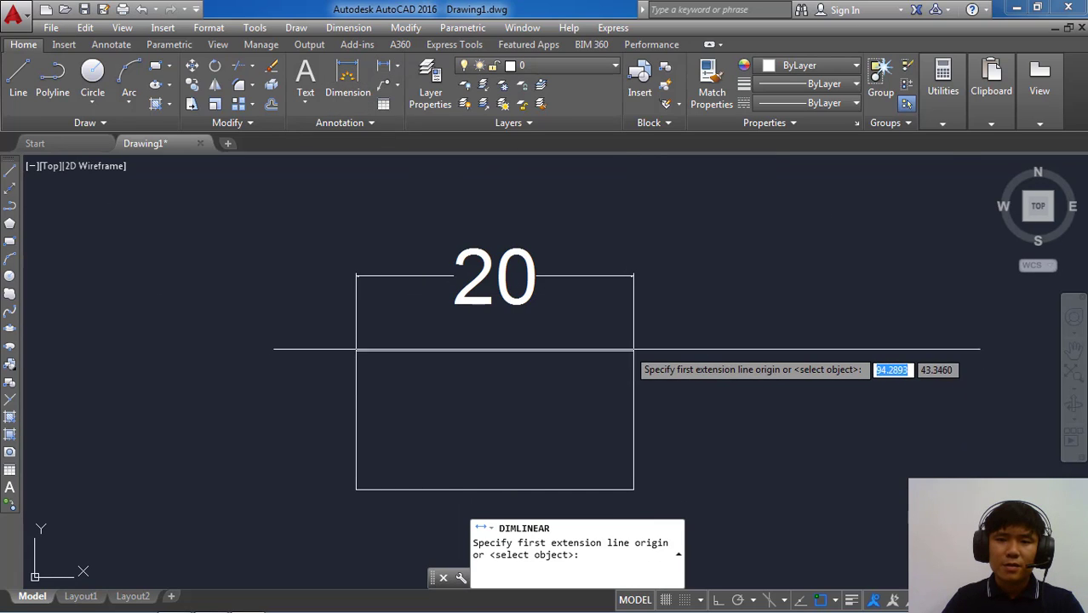
left_click(633, 350)
middle_click_drag(635, 366, 610, 316)
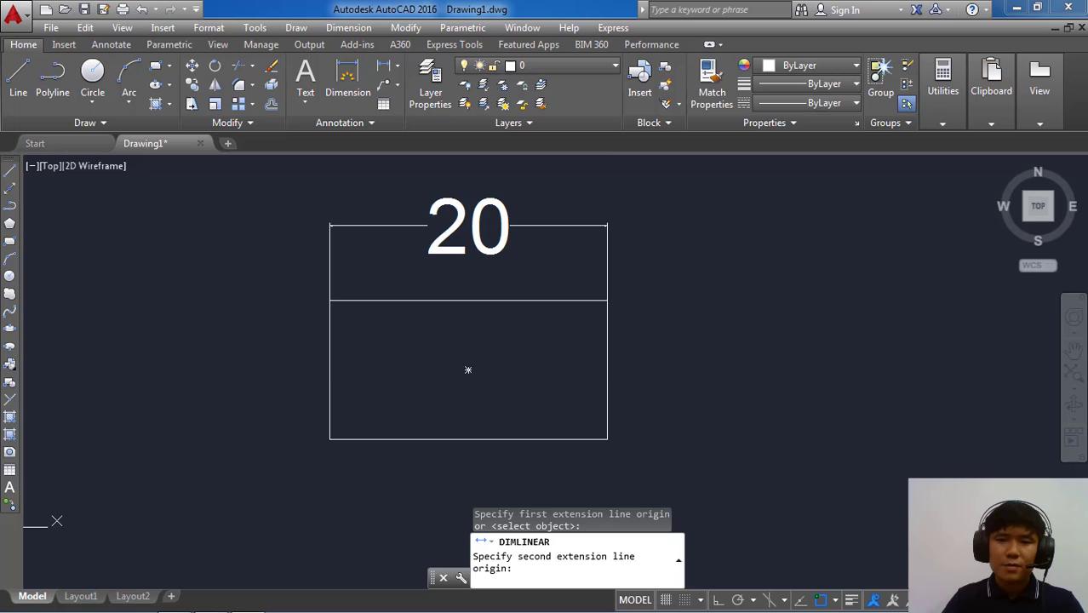
left_click(607, 440)
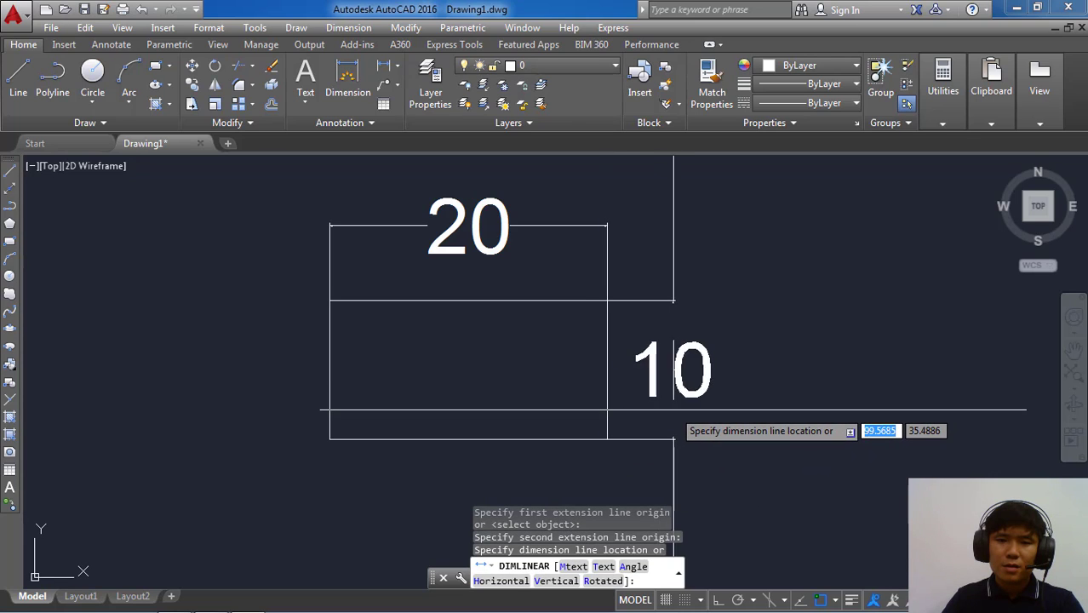
left_click(681, 378)
scroll(647, 362, "down", 3)
scroll(641, 353, "up", 1)
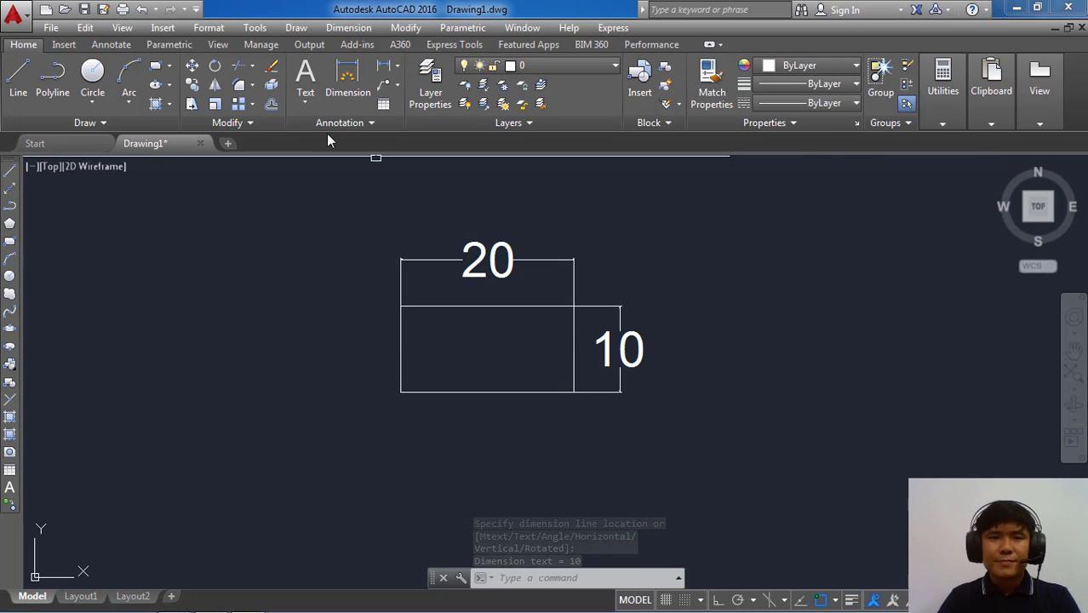
left_click(298, 28)
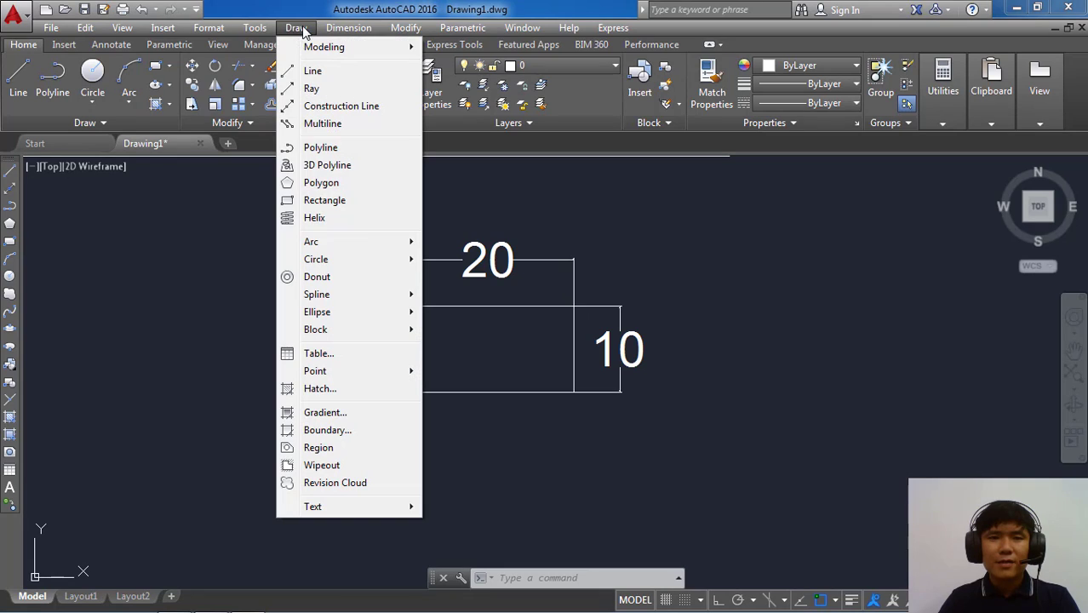
- Draw a 30 by 20 rectangle to the right of the first using the Dimensions option
left_click(518, 202)
type("RECtan")
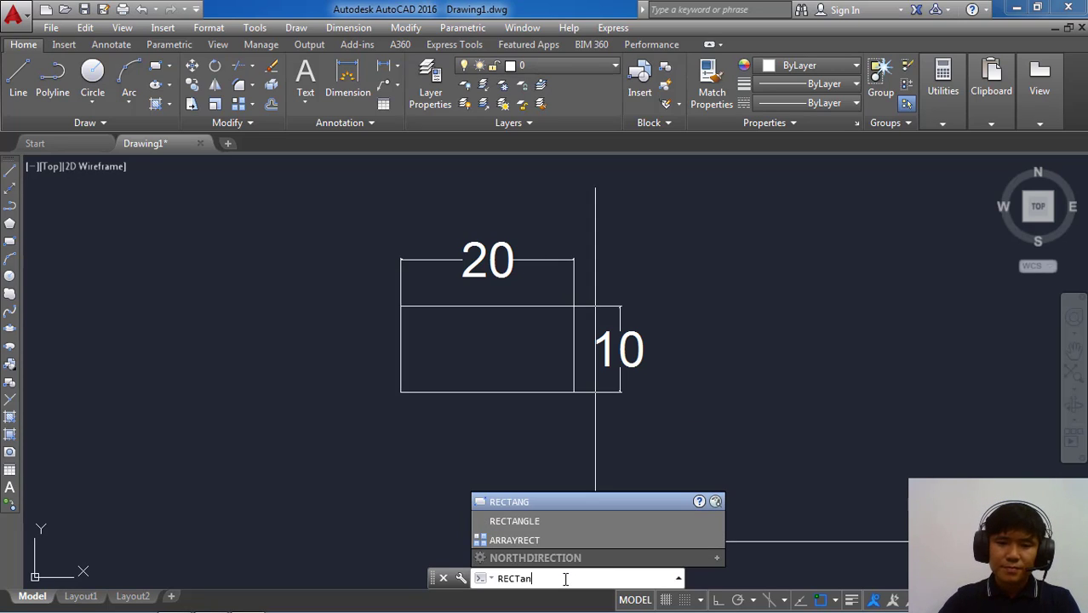
type("g")
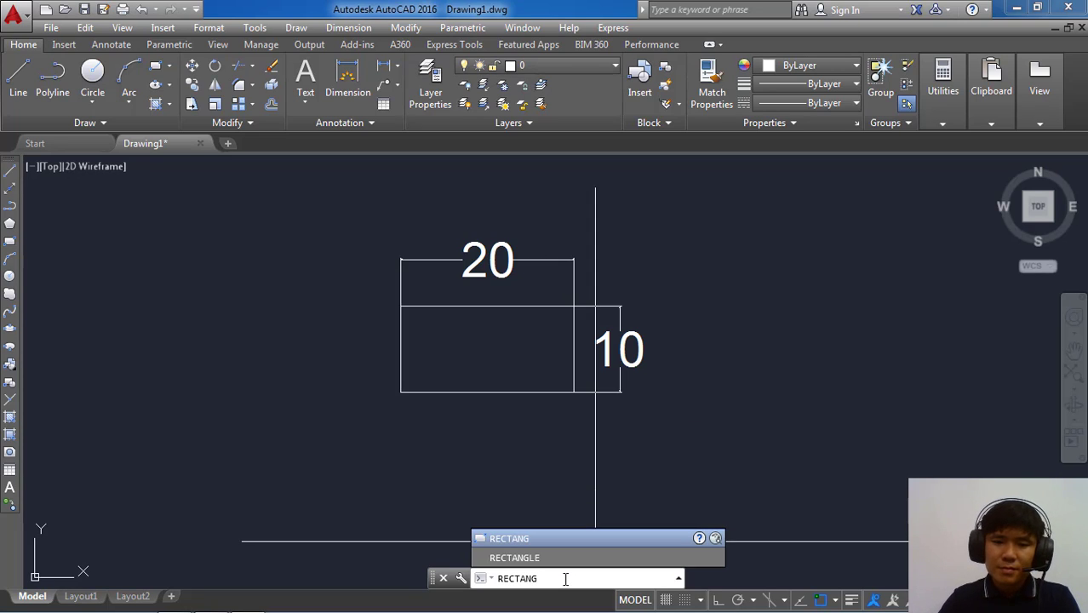
key("Return")
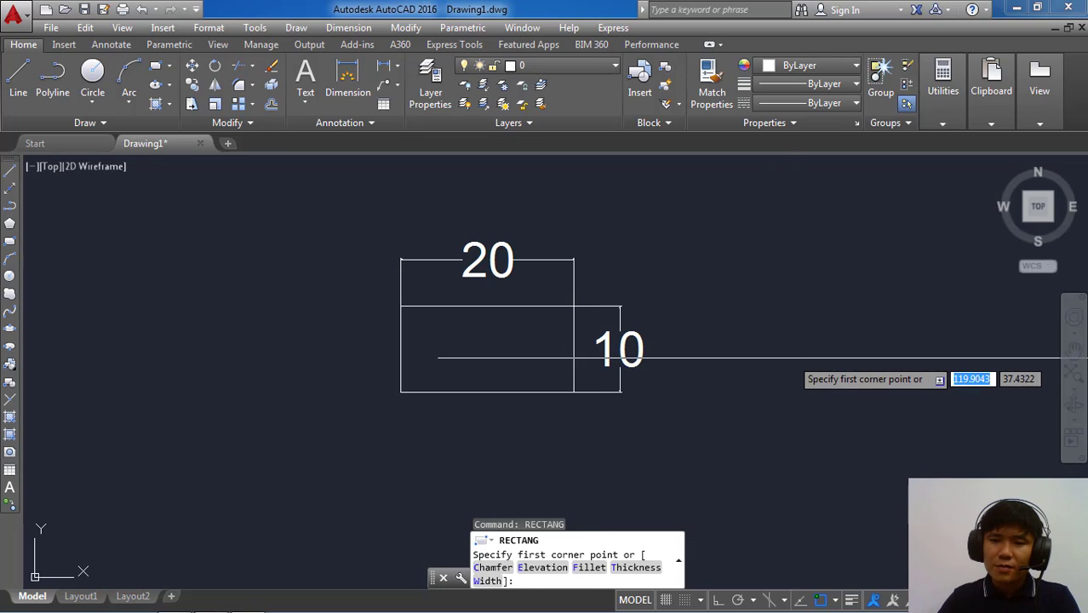
middle_click_drag(770, 352, 652, 361)
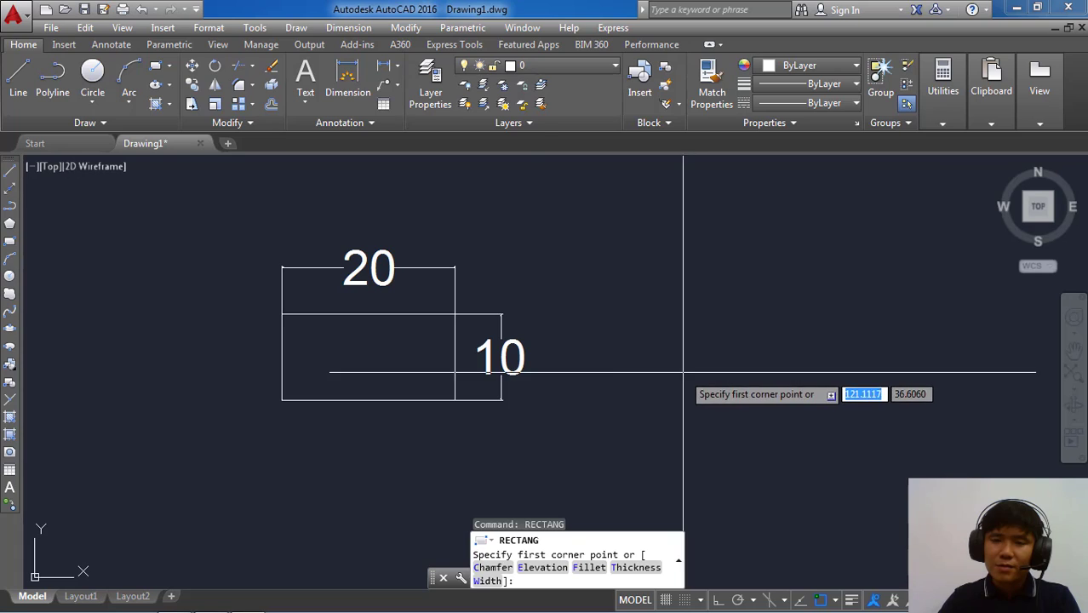
left_click(681, 386)
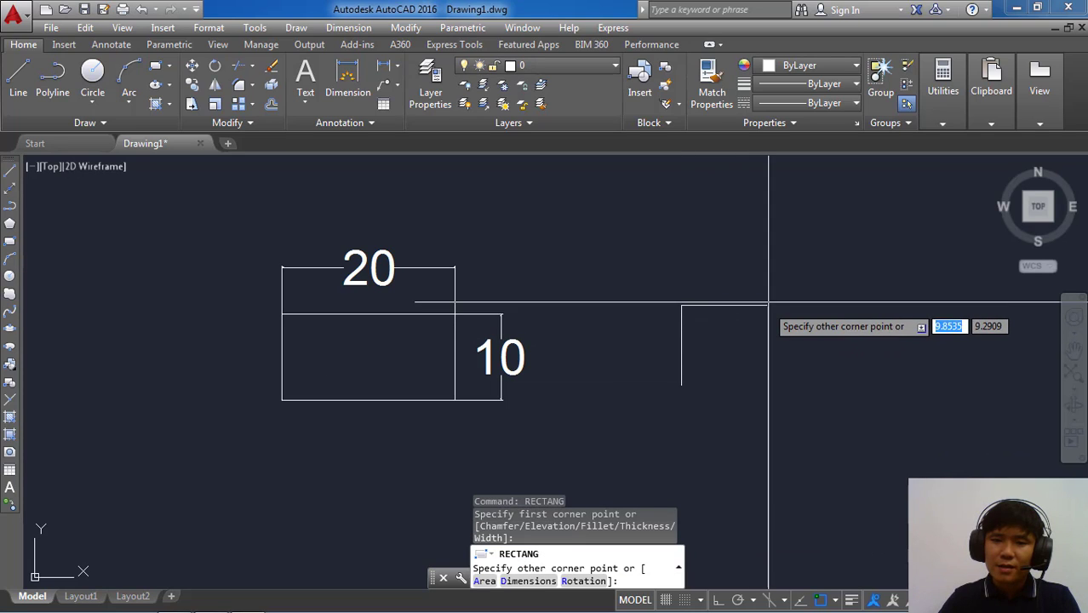
right_click(900, 270)
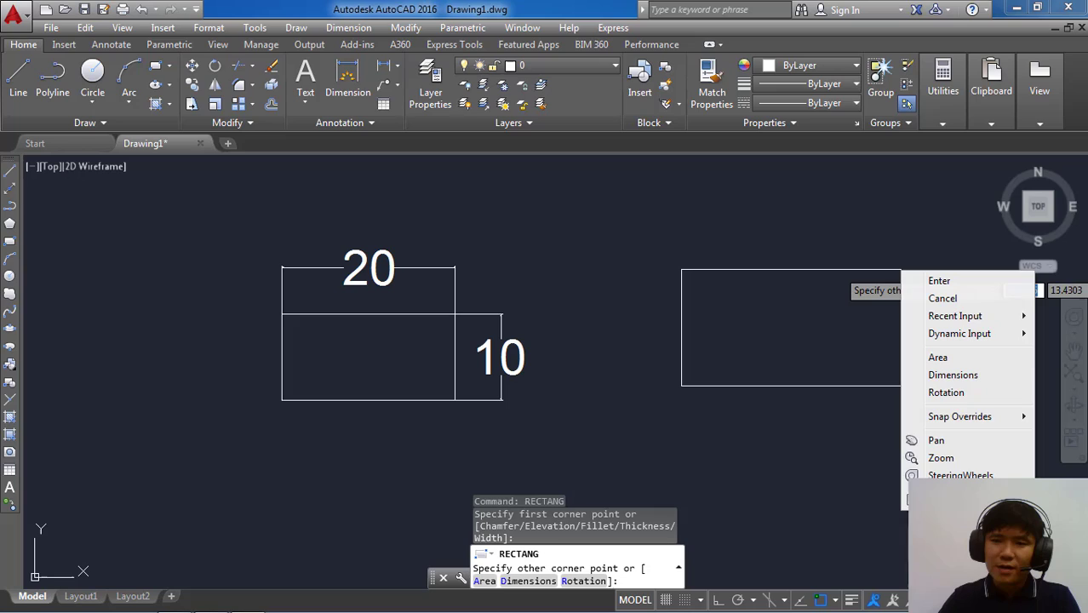
left_click(951, 376)
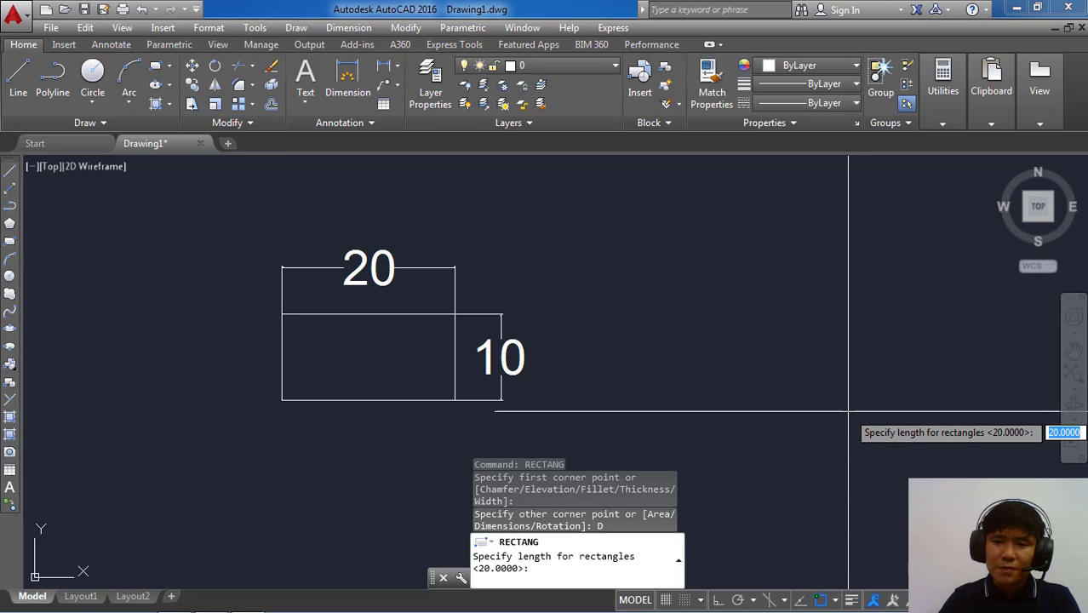
type("30")
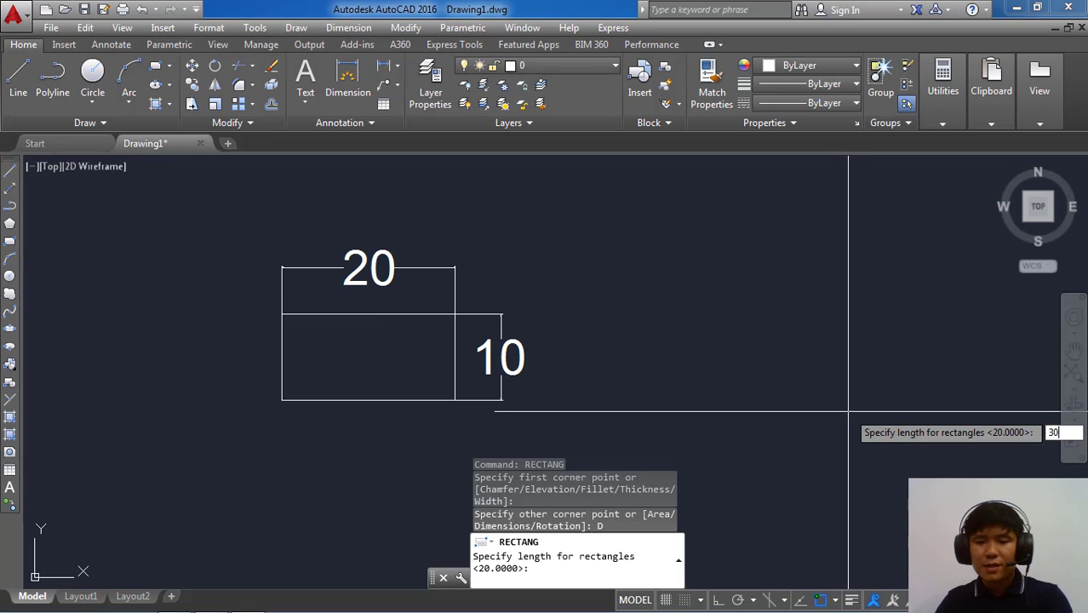
key("Return")
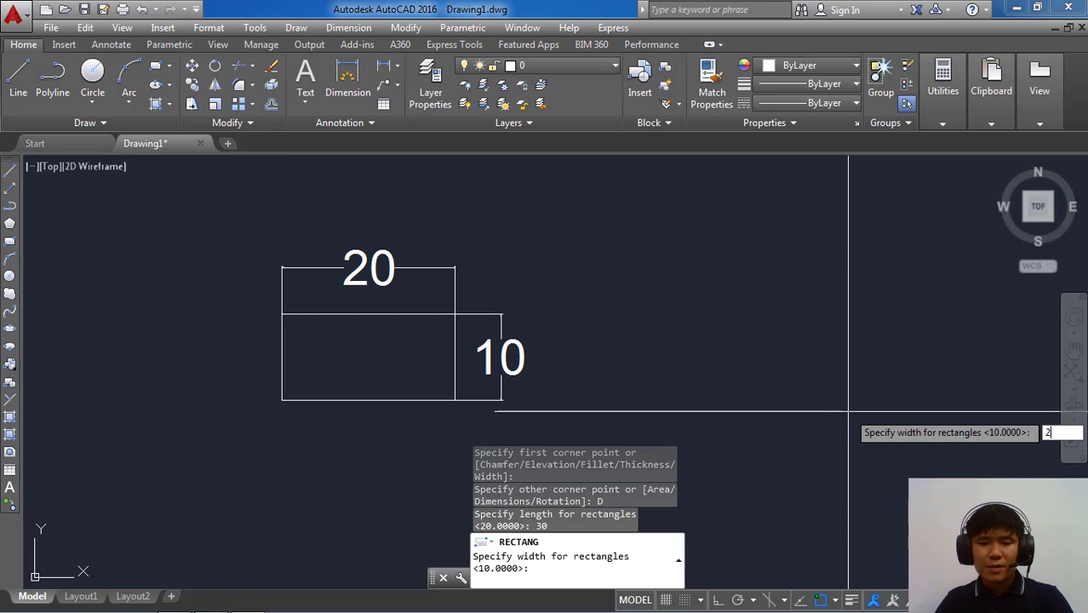
key("Return")
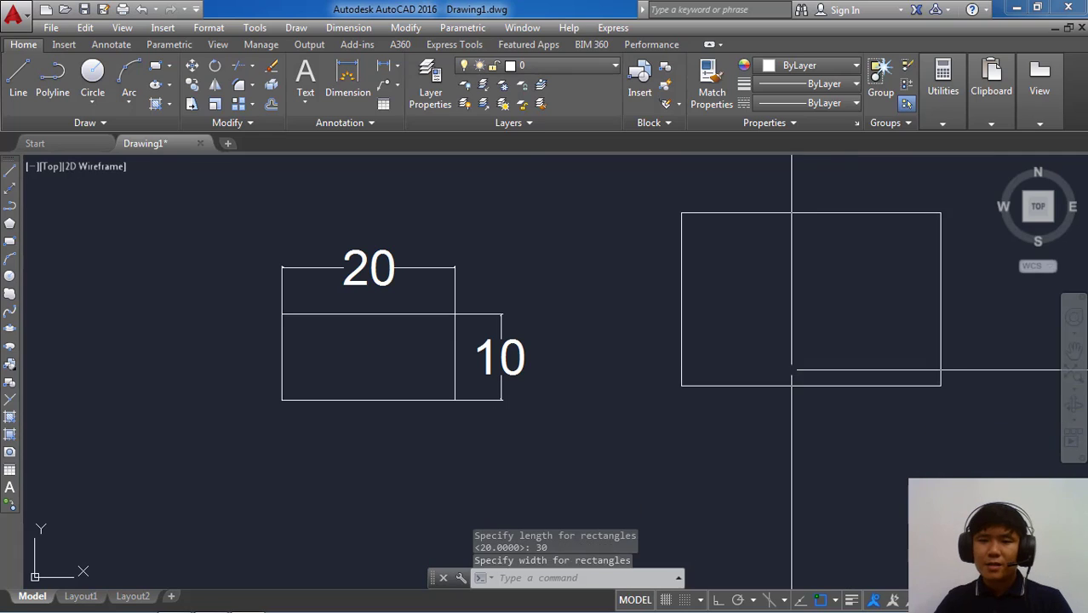
middle_click_drag(789, 368, 681, 390)
scroll(670, 365, "down", 2)
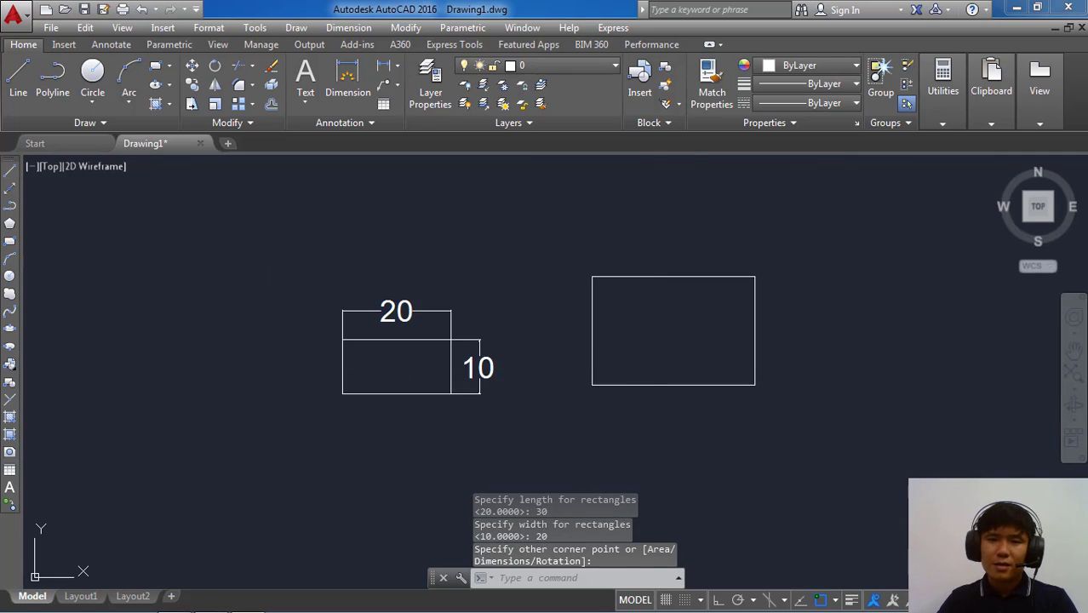
middle_click_drag(647, 357, 613, 358)
- Dimension the second rectangle: 30 above its top edge and 20 beside its right side
left_click(381, 71)
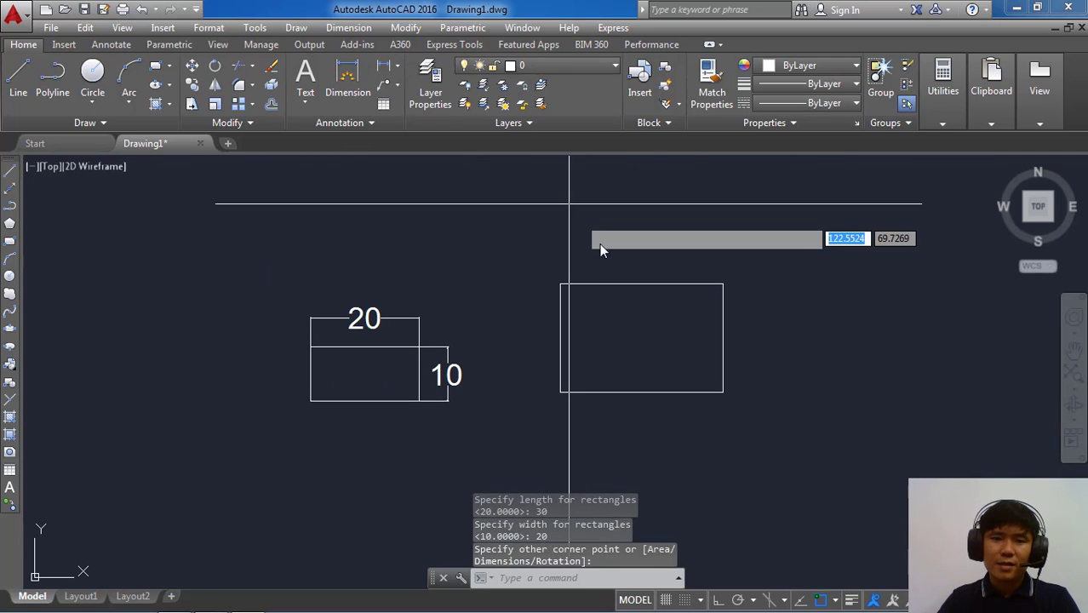
left_click(560, 283)
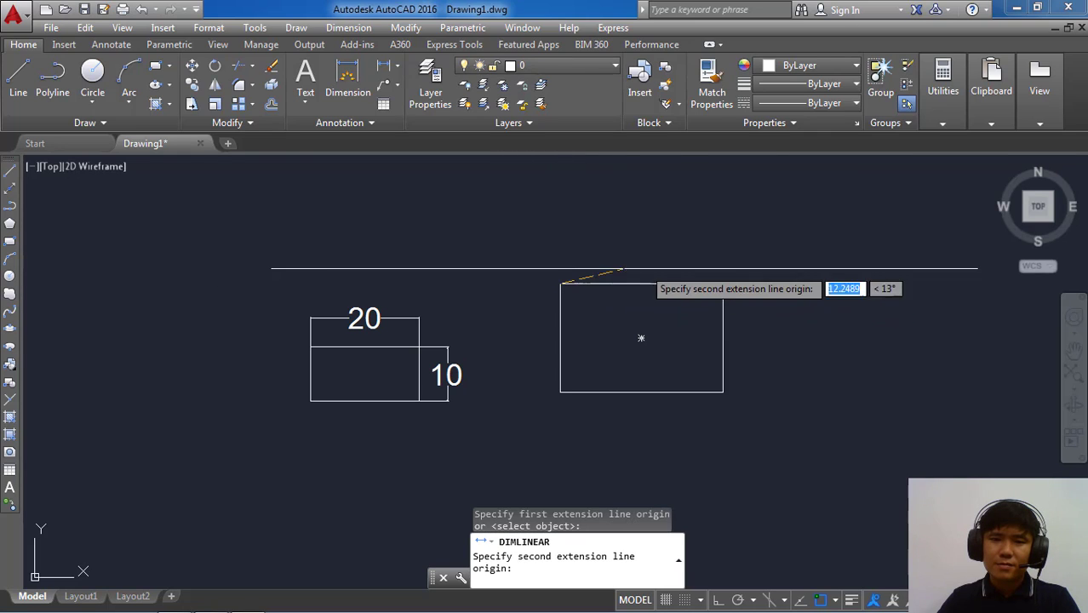
left_click(722, 283)
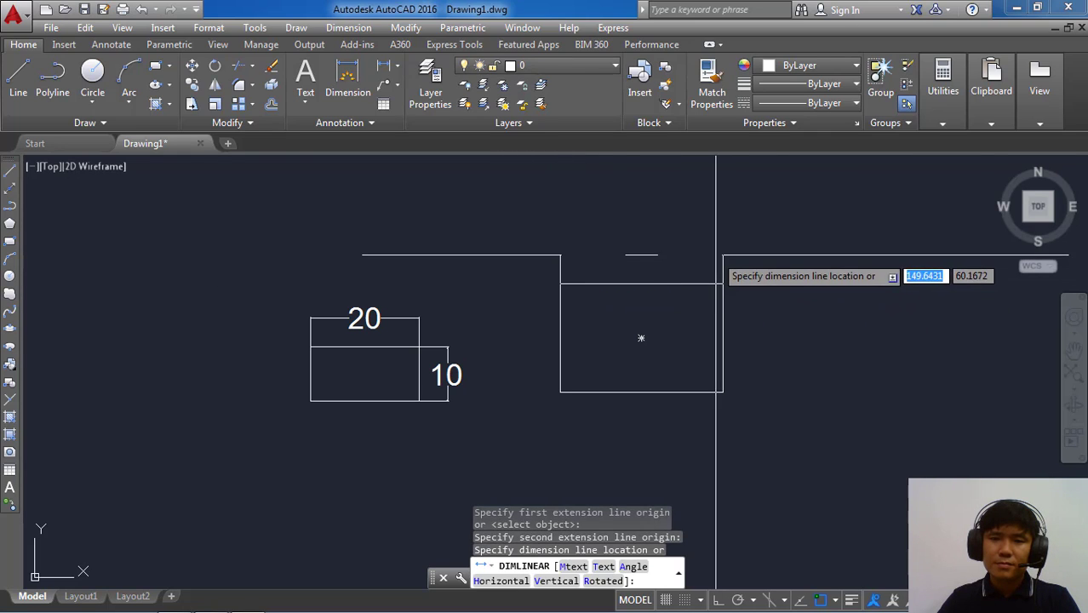
left_click(715, 247)
key("space")
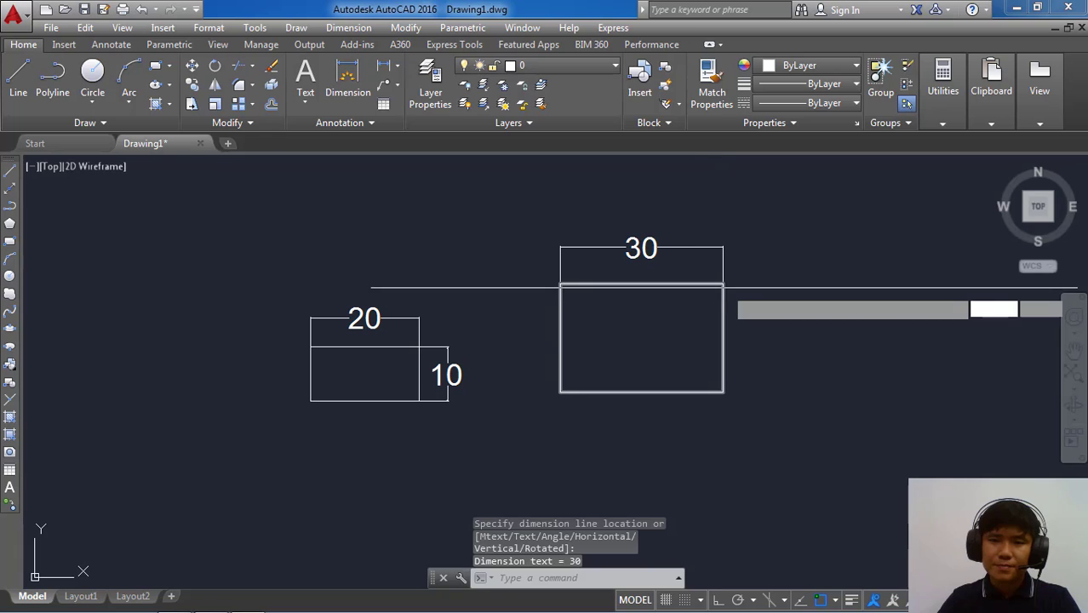
left_click(723, 283)
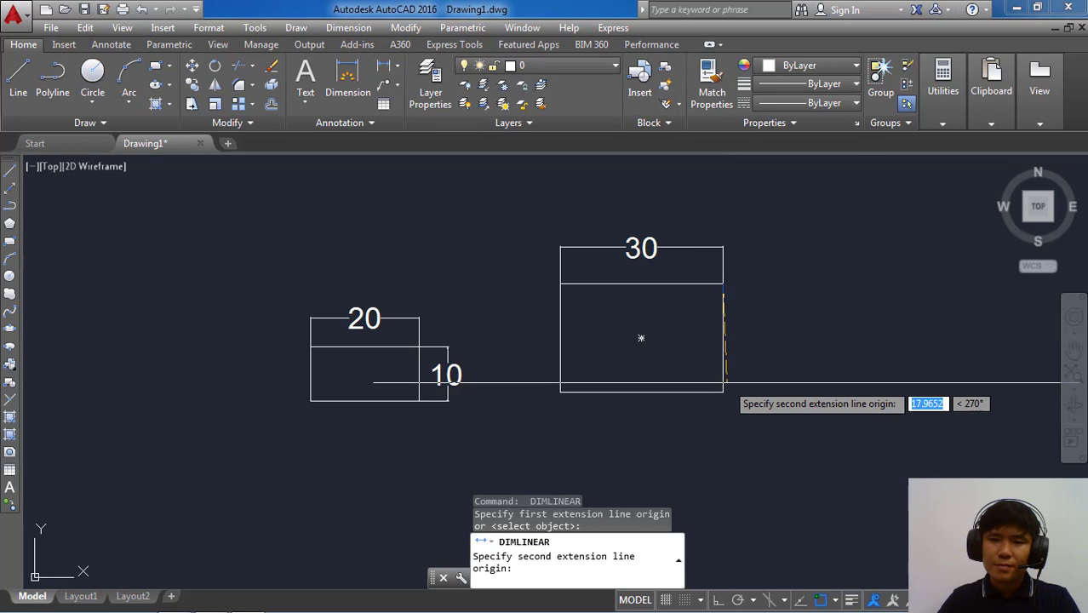
left_click(722, 391)
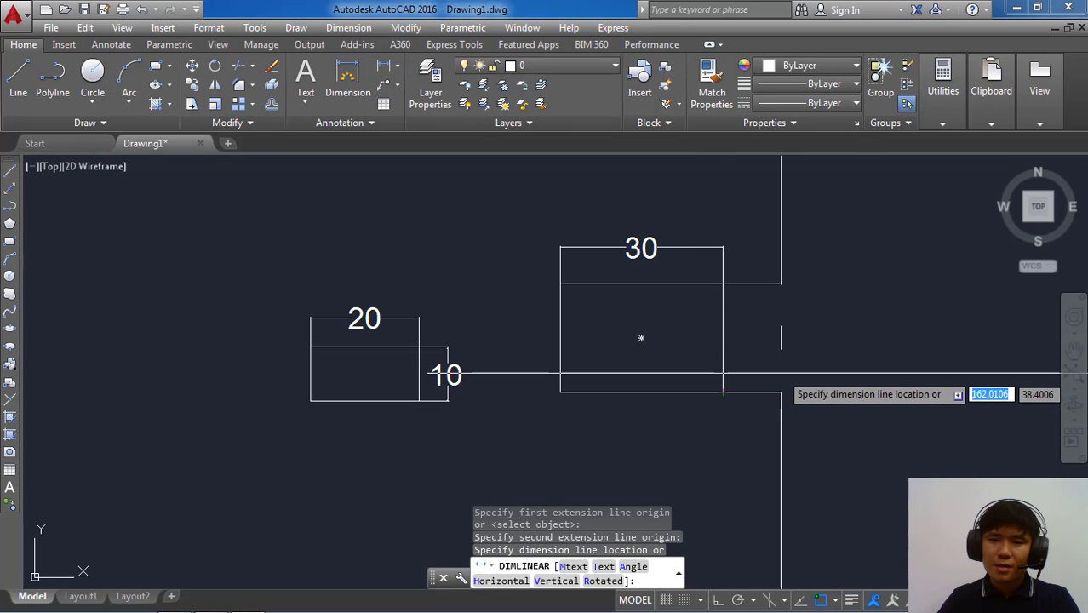
left_click(776, 375)
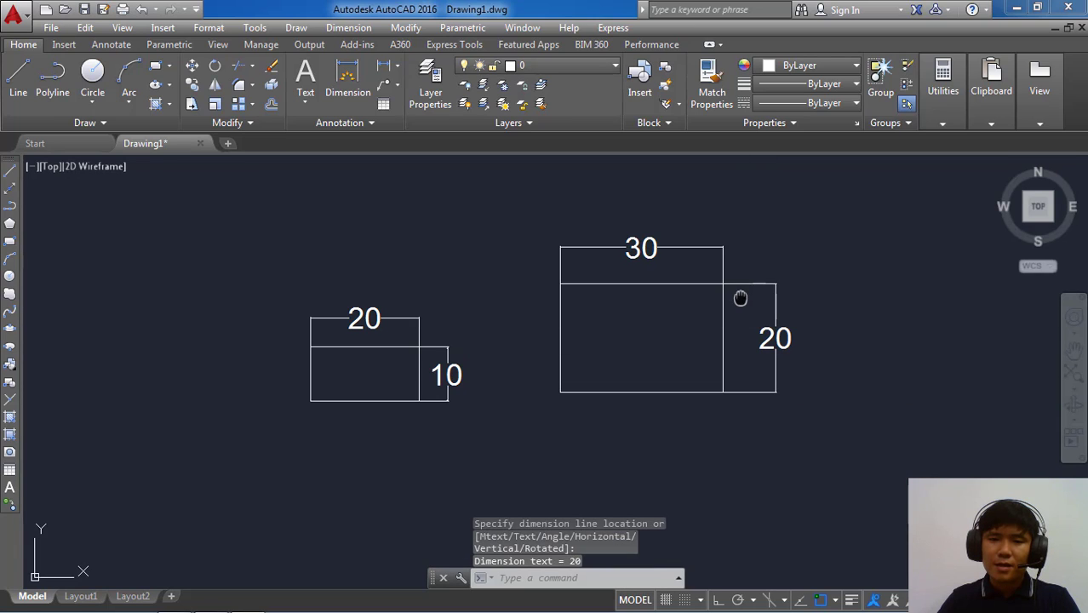
- Move the 30×20 rectangle together with its dimensions to a new position
middle_click_drag(740, 298, 740, 292)
type("m")
key("Return")
left_click(820, 394)
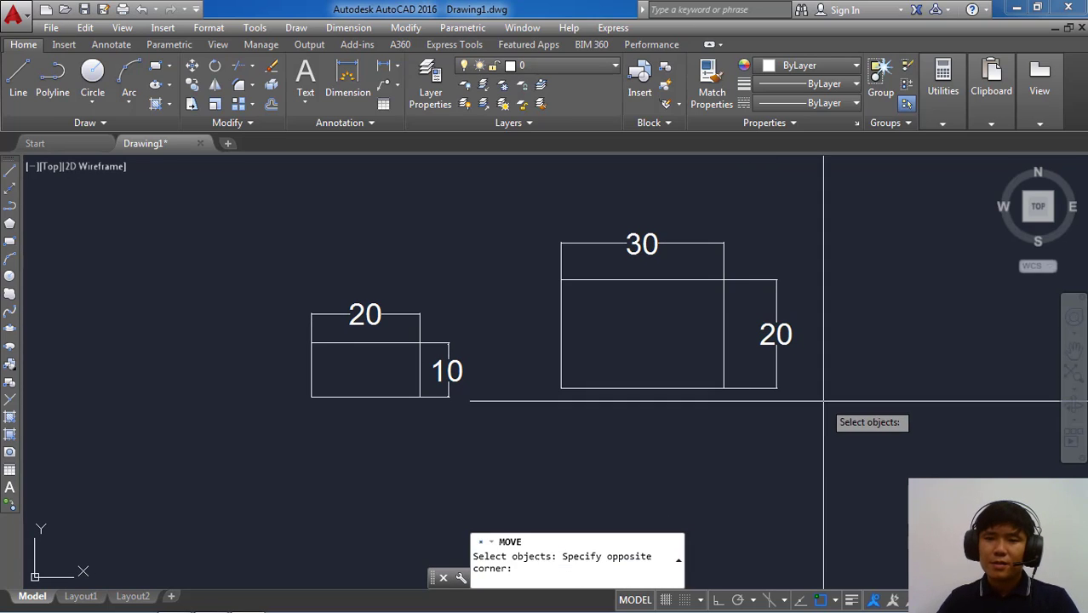
left_click(626, 219)
key("Return")
left_click(800, 232)
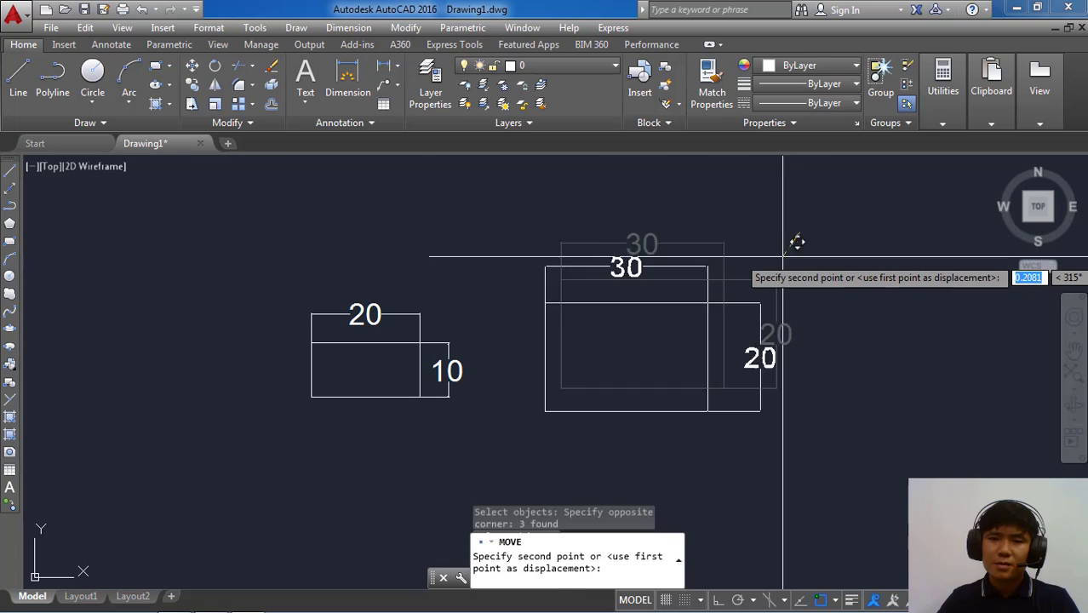
left_click(766, 264)
scroll(702, 210, "down", 2)
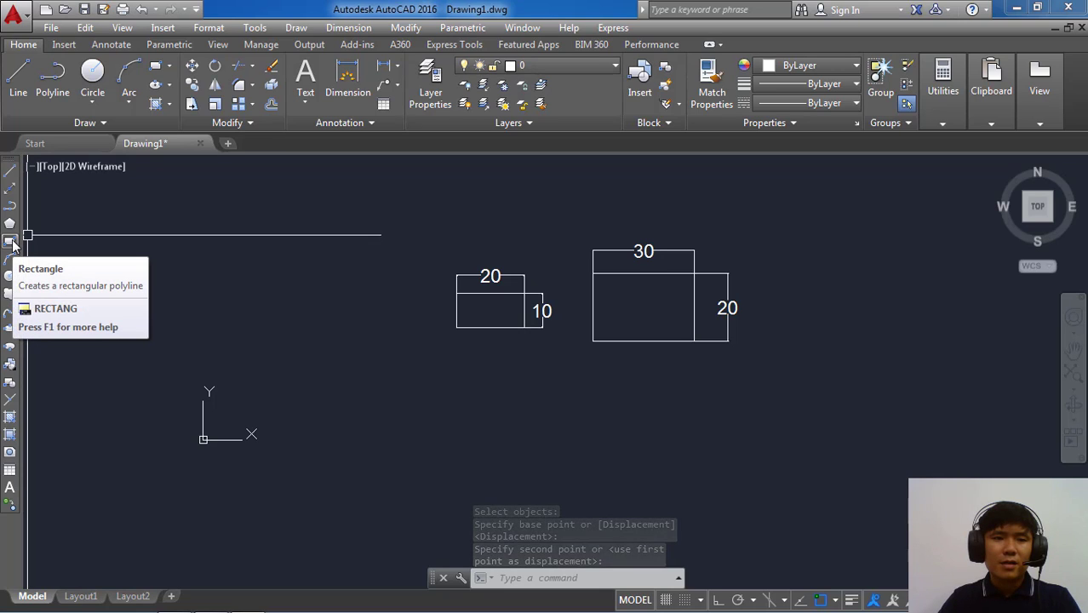
mouse_move(9, 240)
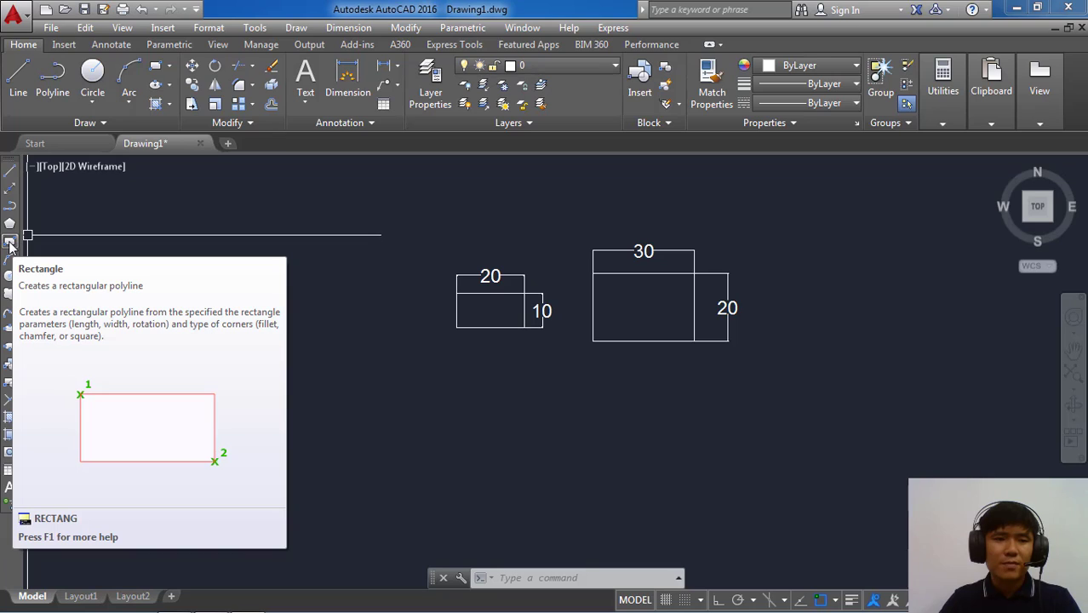
- Draw a rectangle with length 40 and width 20 below the two existing dimensioned rectangles
left_click(10, 242)
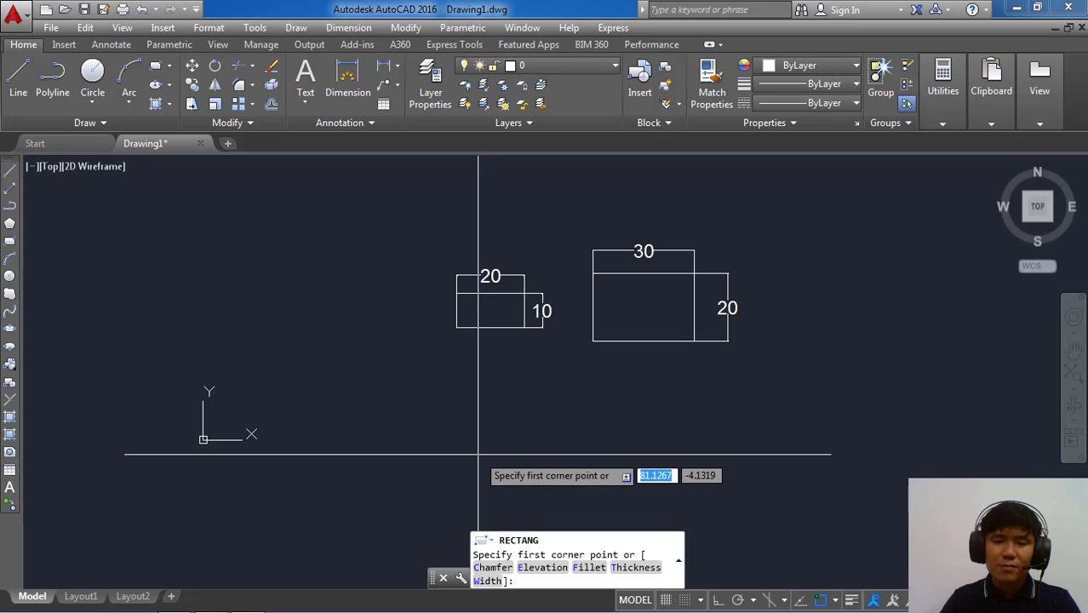
left_click(478, 454)
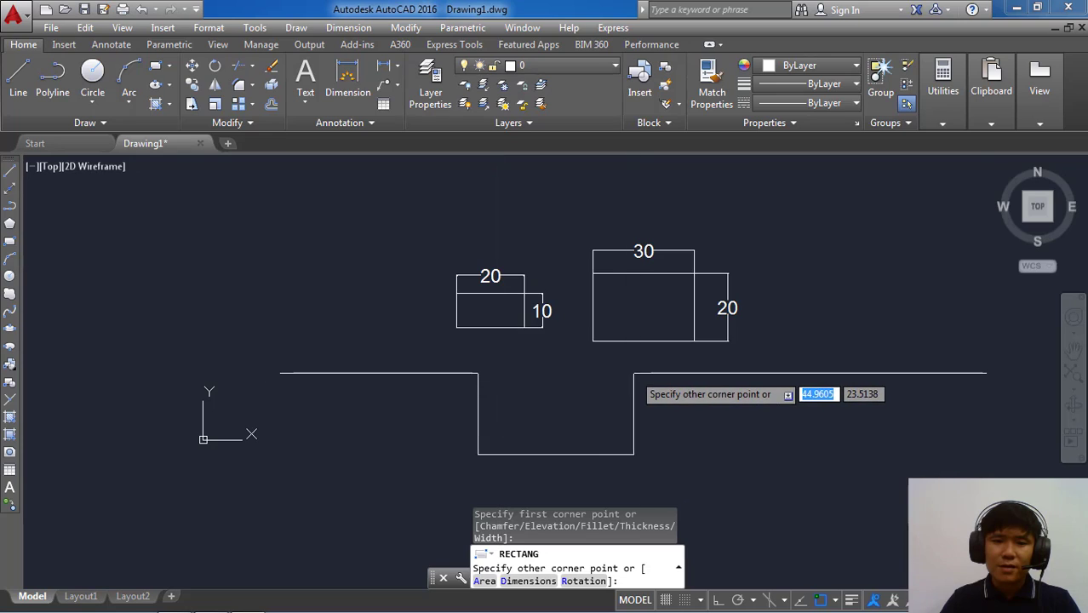
right_click(633, 372)
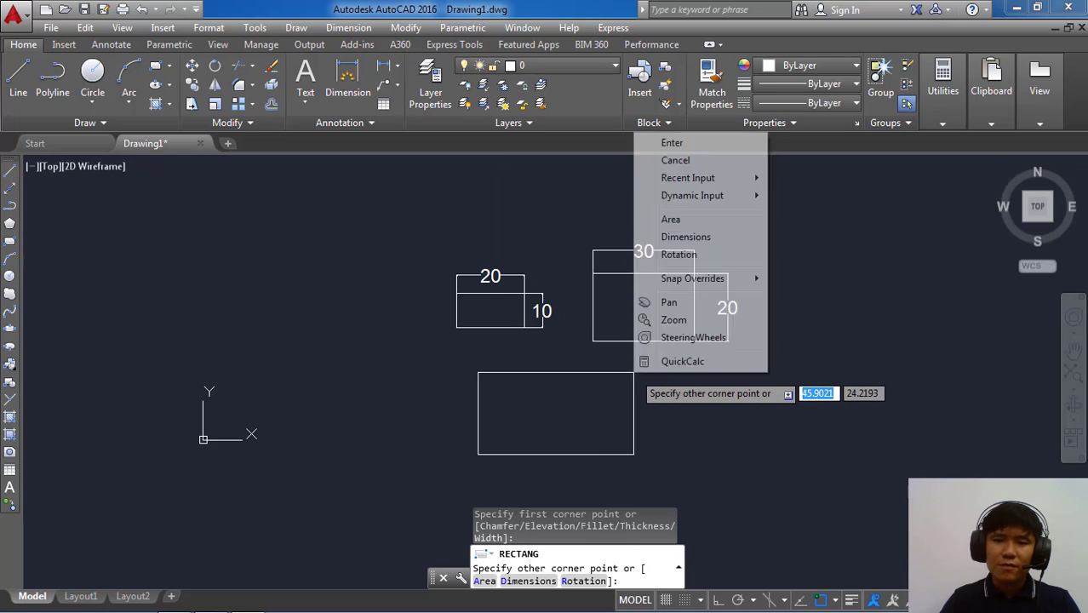
left_click(678, 238)
type("40")
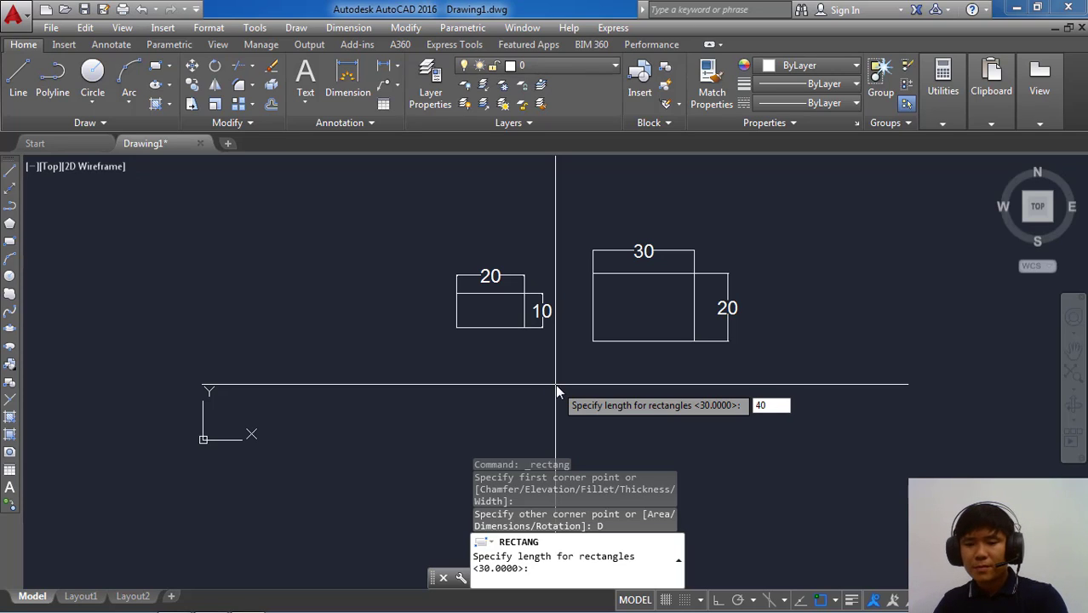
key("Return")
type("20")
key("Return")
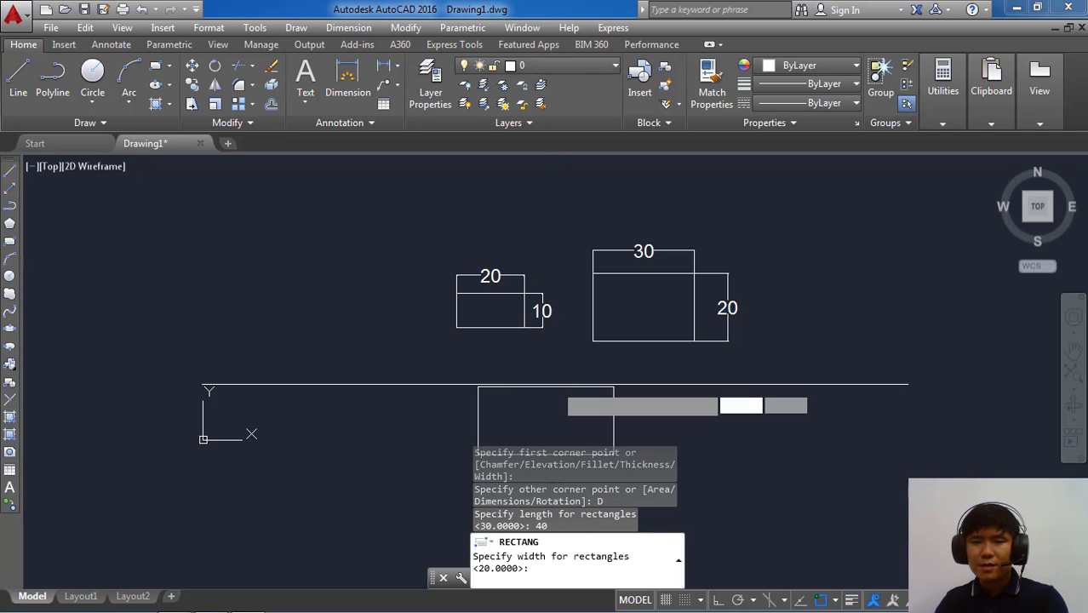
mouse_move(535, 383)
middle_mouse_down()
mouse_move(512, 354)
mouse_move(461, 387)
middle_mouse_up()
scroll(511, 354, "up", 2)
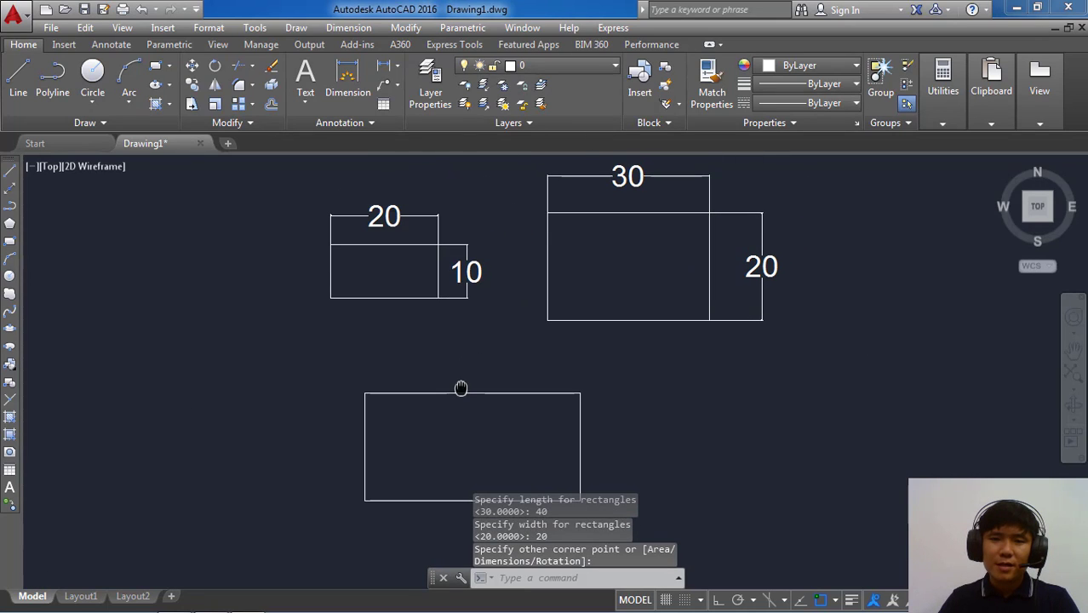
- Add a 40 linear dimension across the top edge of the 40 × 20 rectangle
left_click(381, 75)
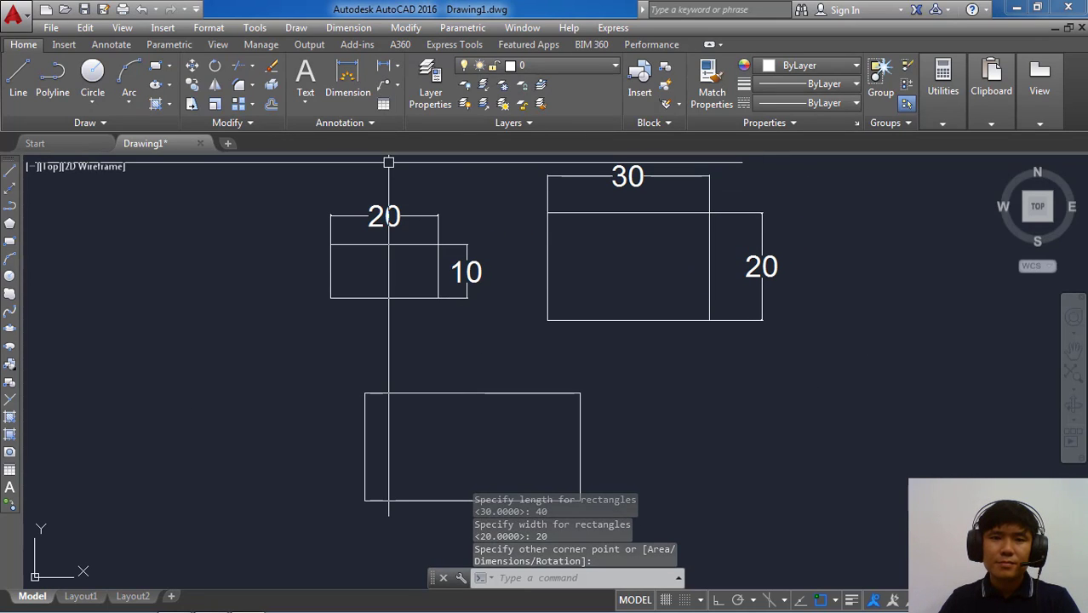
left_click(365, 393)
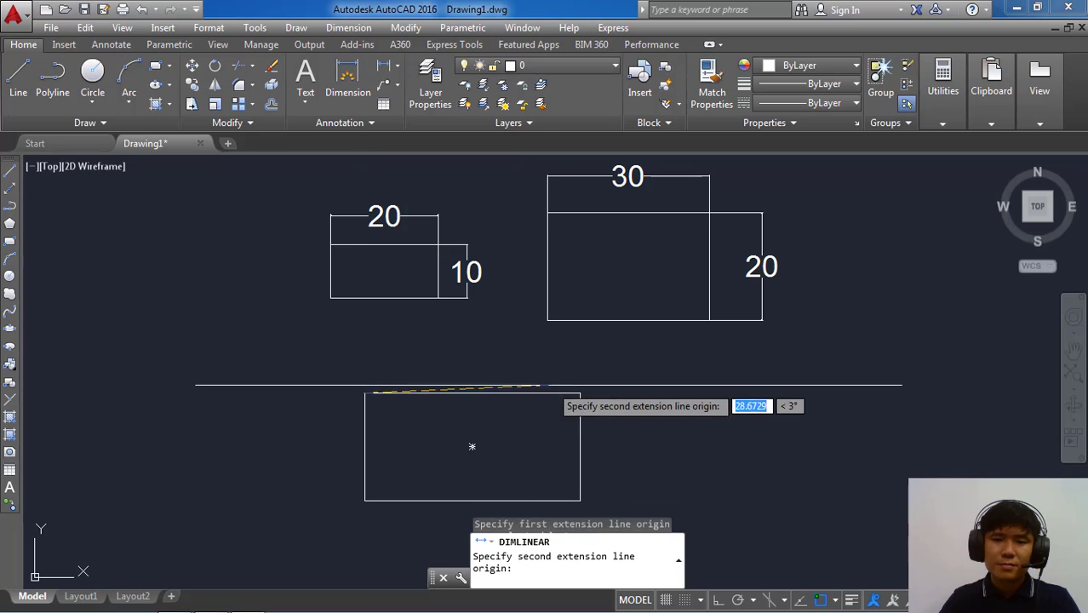
left_click(579, 393)
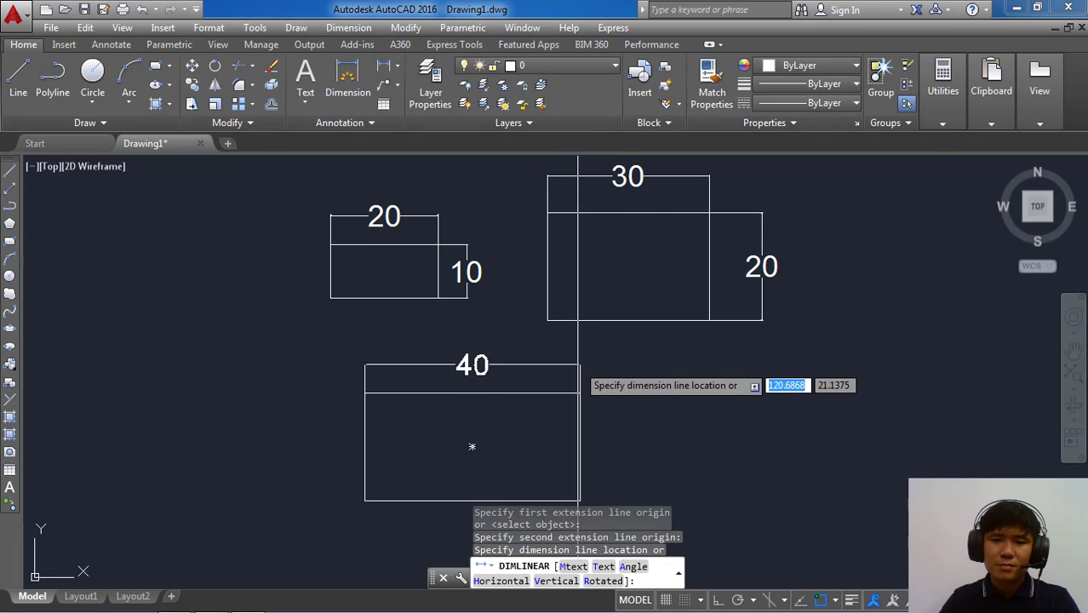
left_click(578, 360)
middle_click_drag(579, 395, 578, 364)
- Add a 20 height dimension along the rectangle's right side
key("Return")
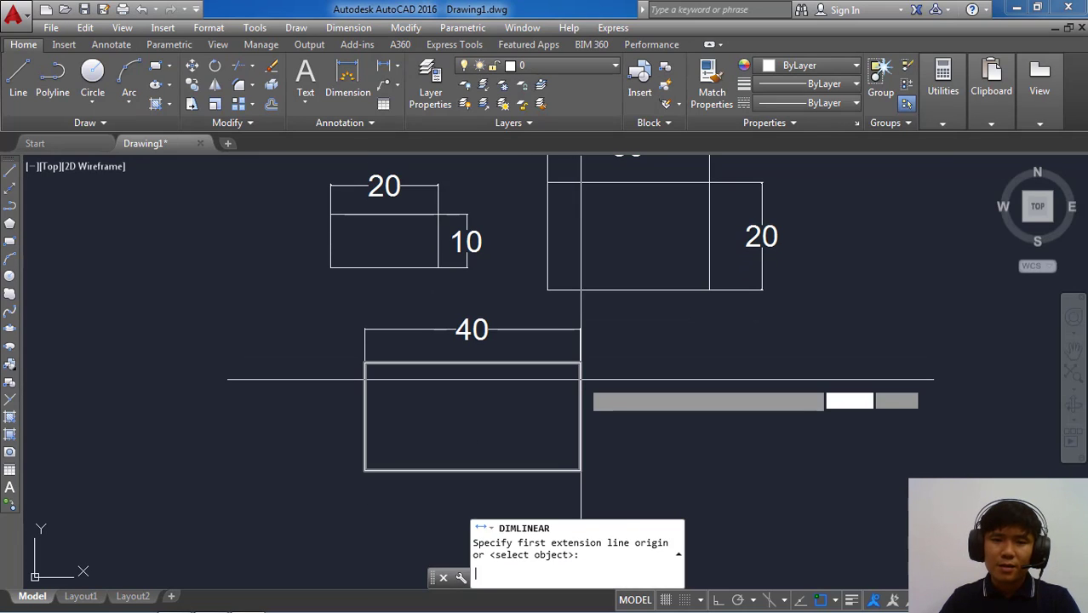
left_click(579, 362)
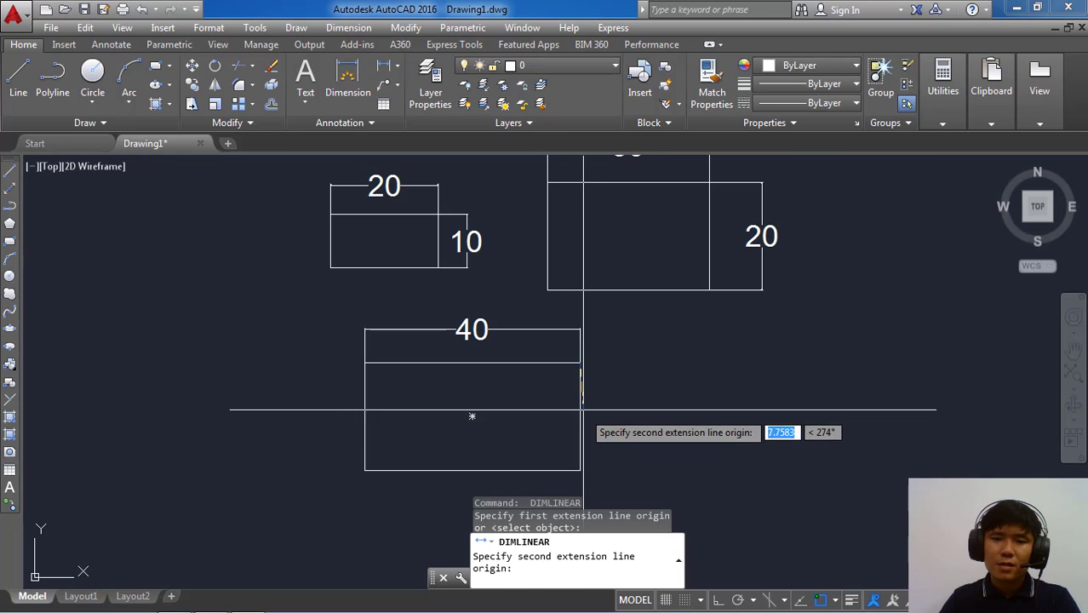
left_click(580, 470)
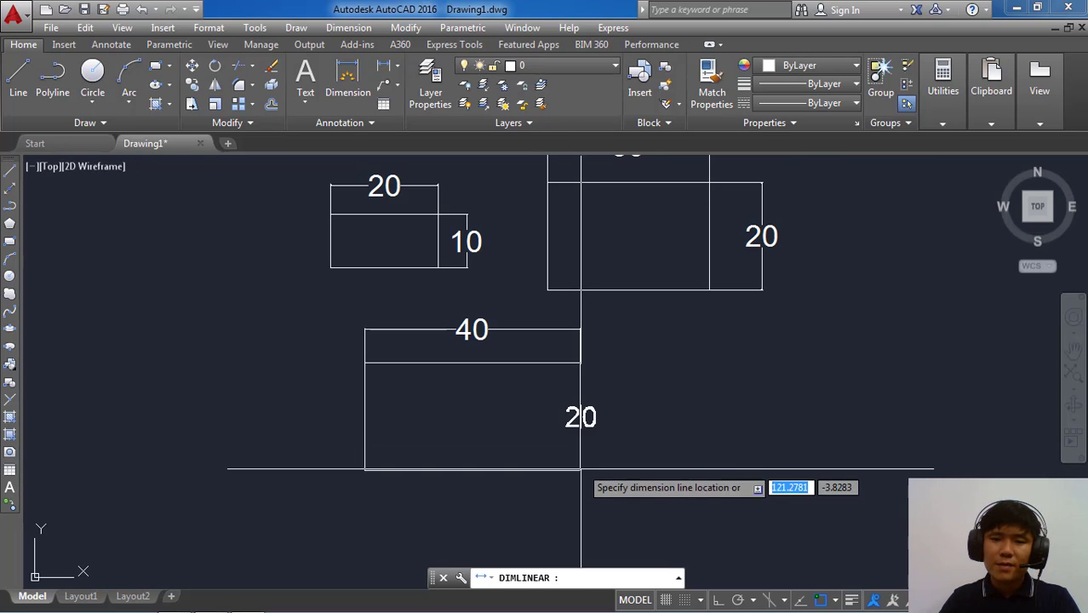
left_click(623, 440)
scroll(617, 389, "down", 2)
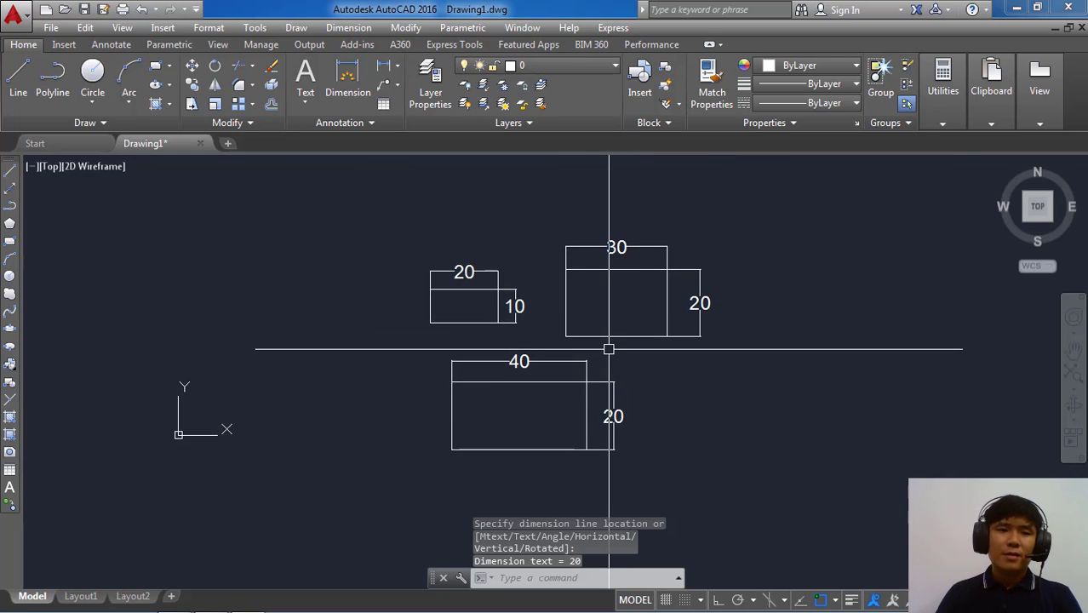
left_click(609, 348)
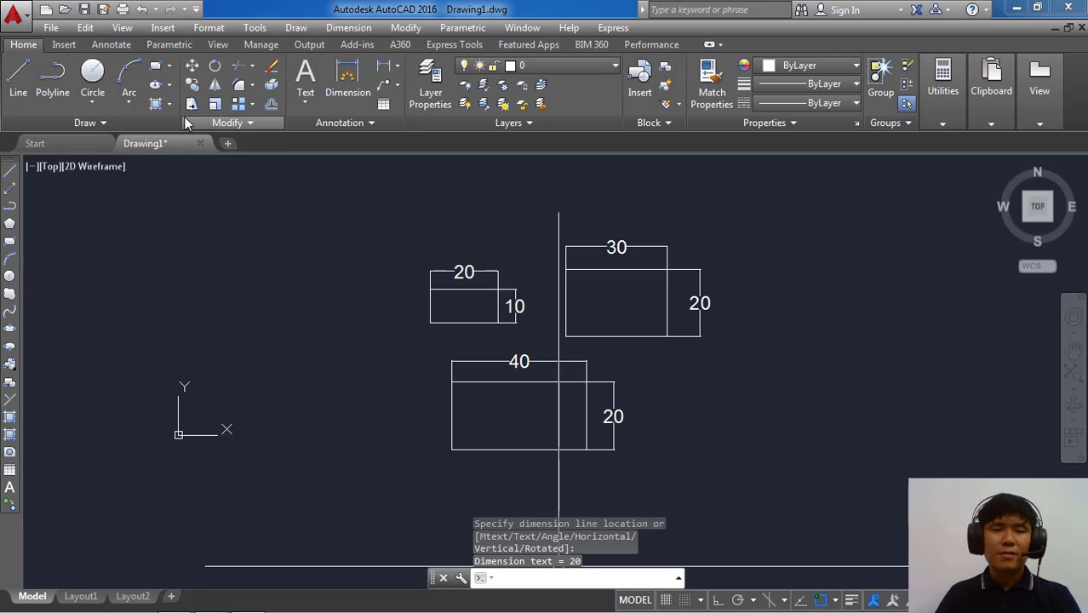
- Draw a rectangle with length 30 and width 15 right of the 40 × 20 rectangle
left_click(168, 67)
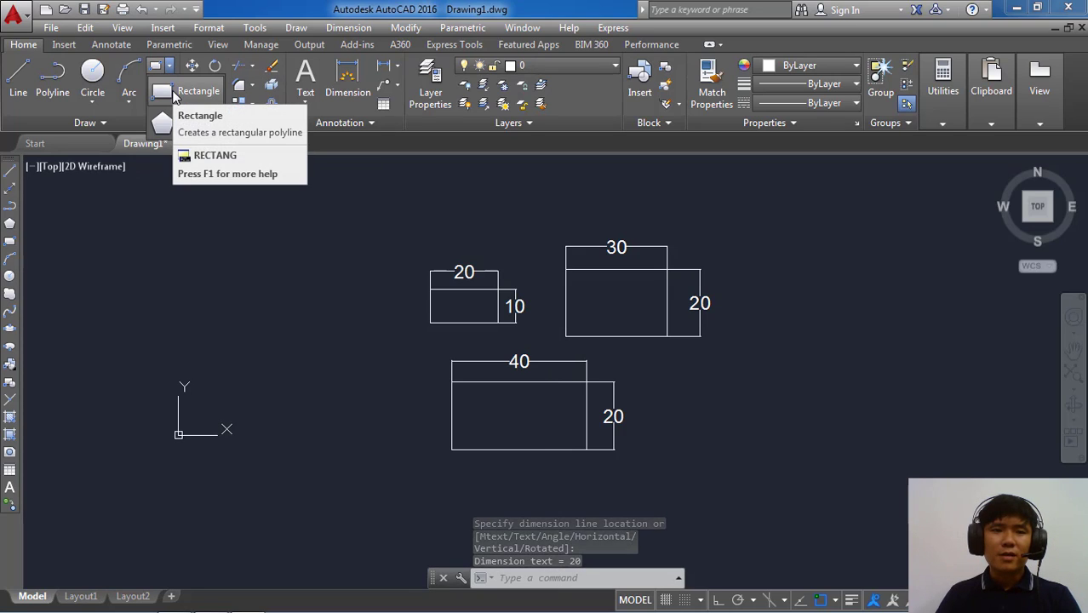
left_click(174, 96)
scroll(273, 241, "down", 2)
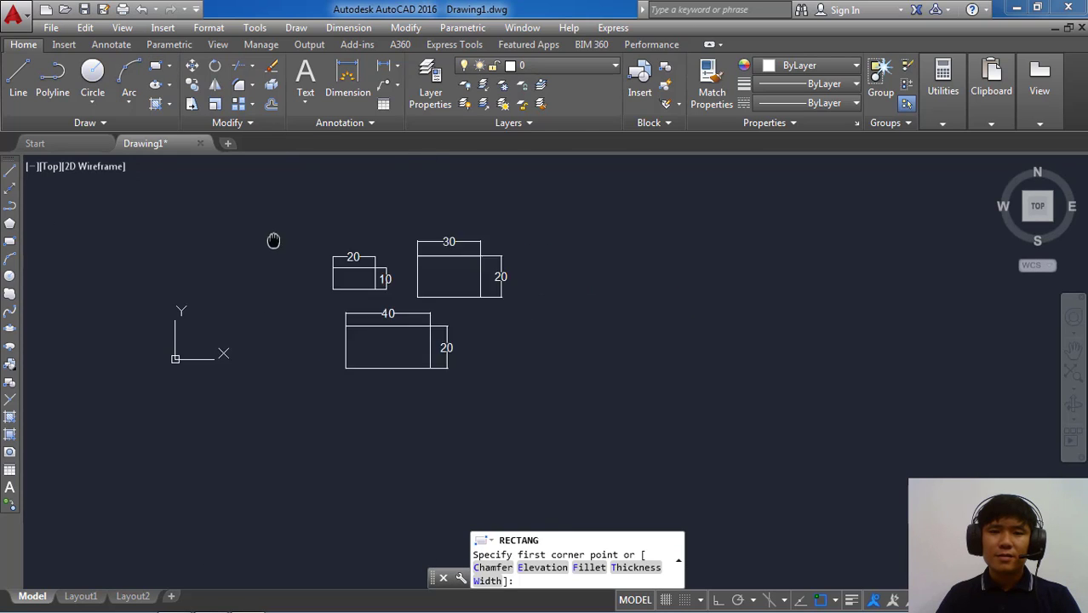
middle_click_drag(273, 241, 178, 229)
left_click(465, 328)
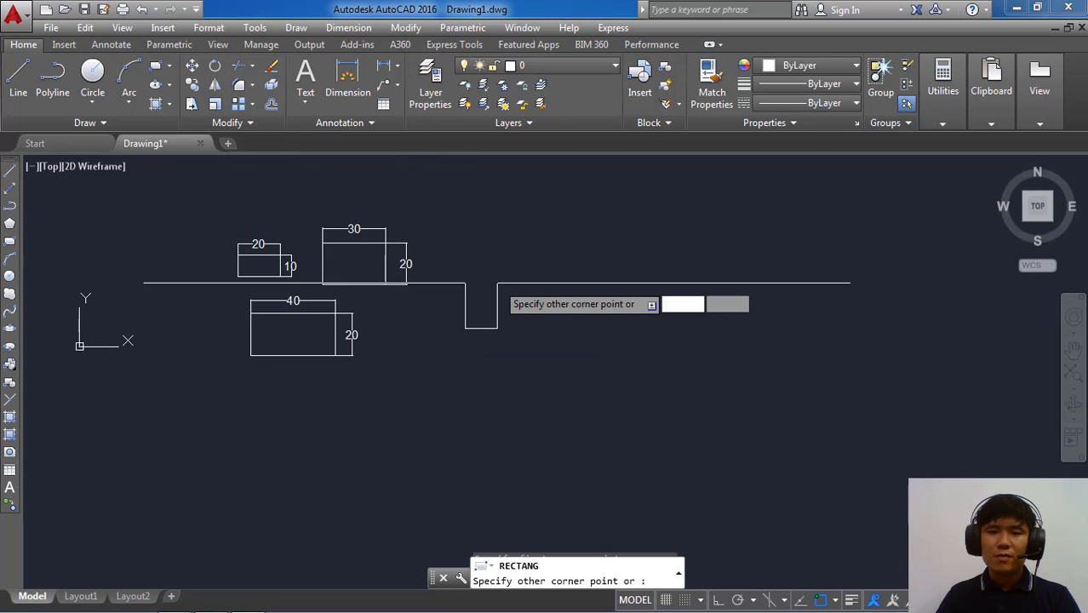
right_click(608, 255)
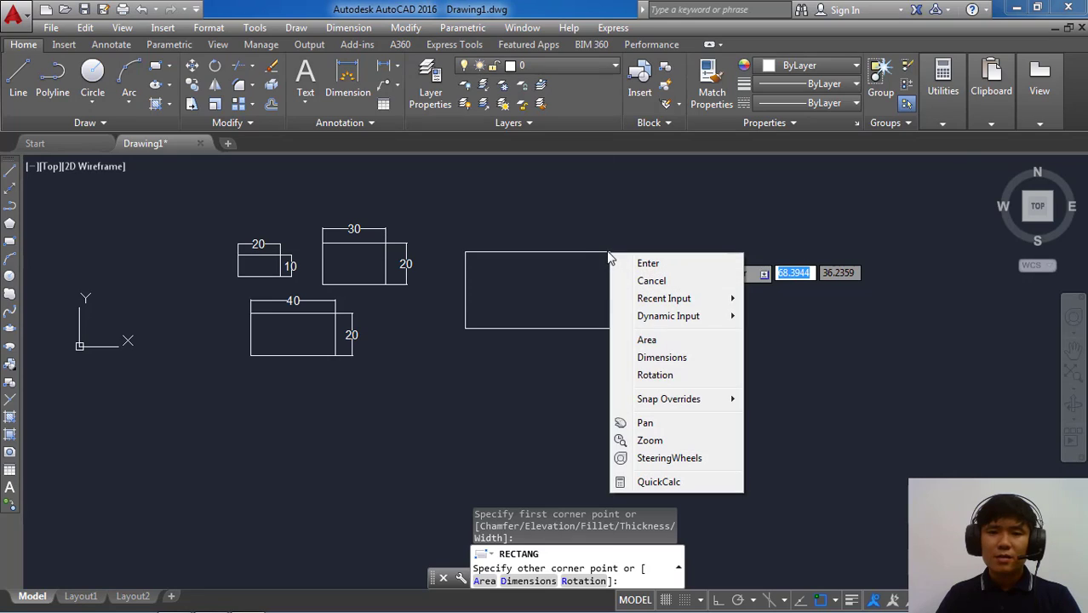
left_click(654, 359)
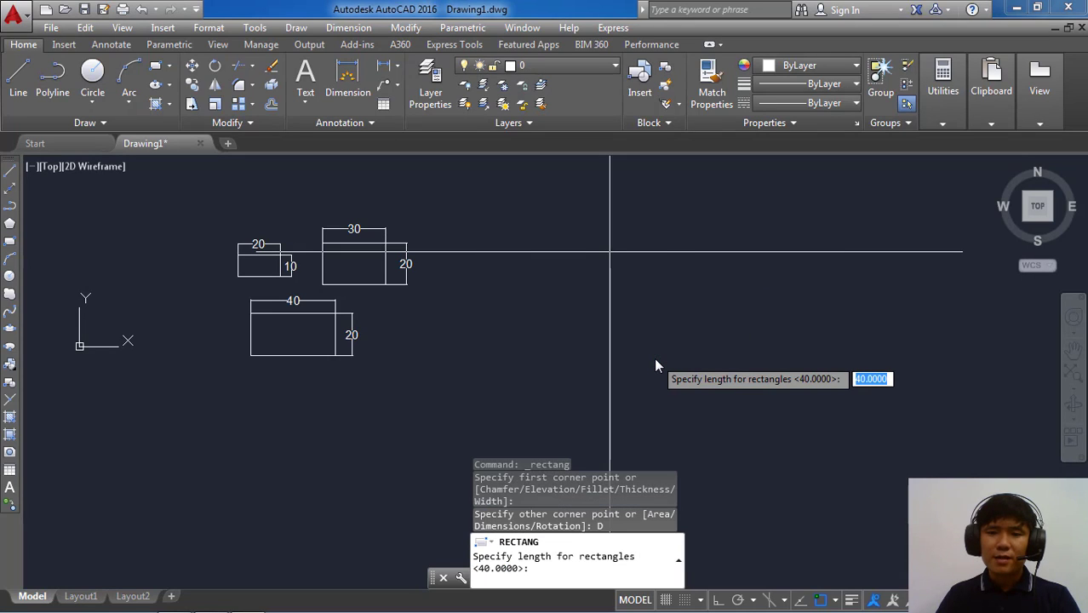
type("0")
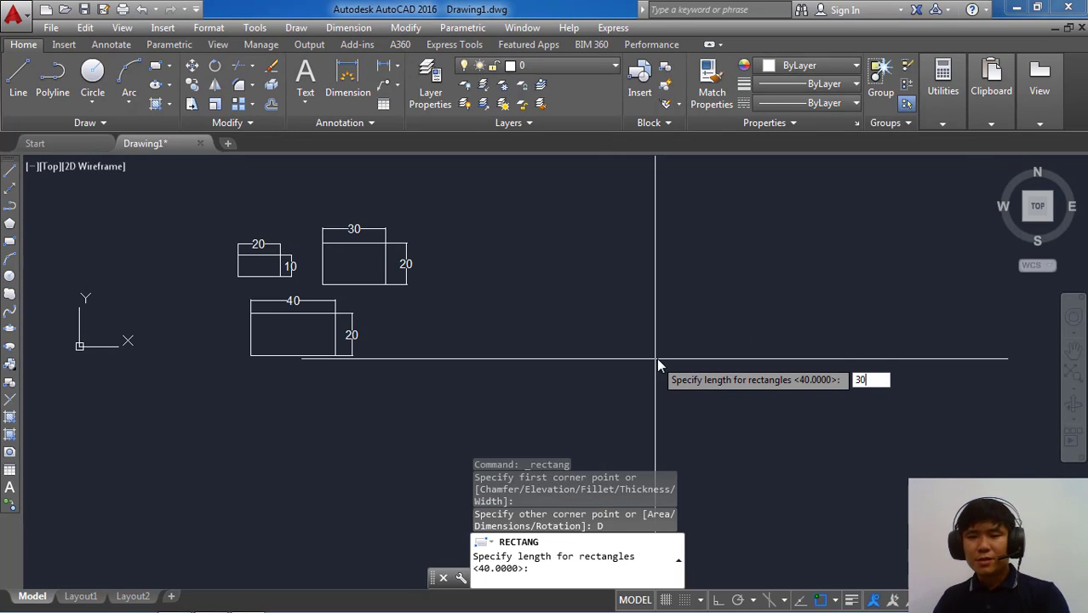
key("Return")
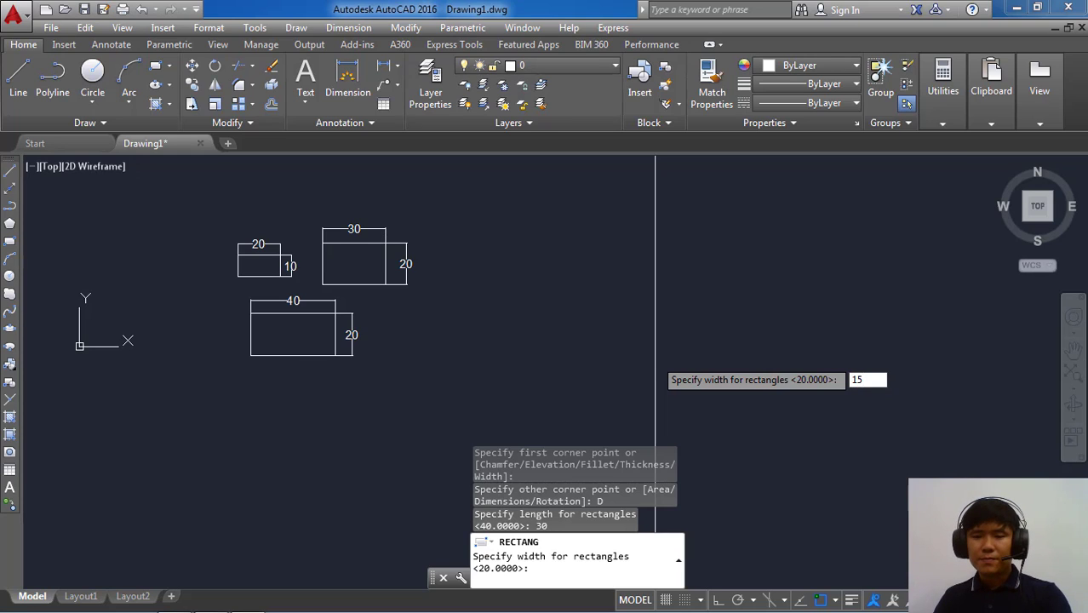
key("Return")
left_click(570, 336)
scroll(348, 326, "up", 2)
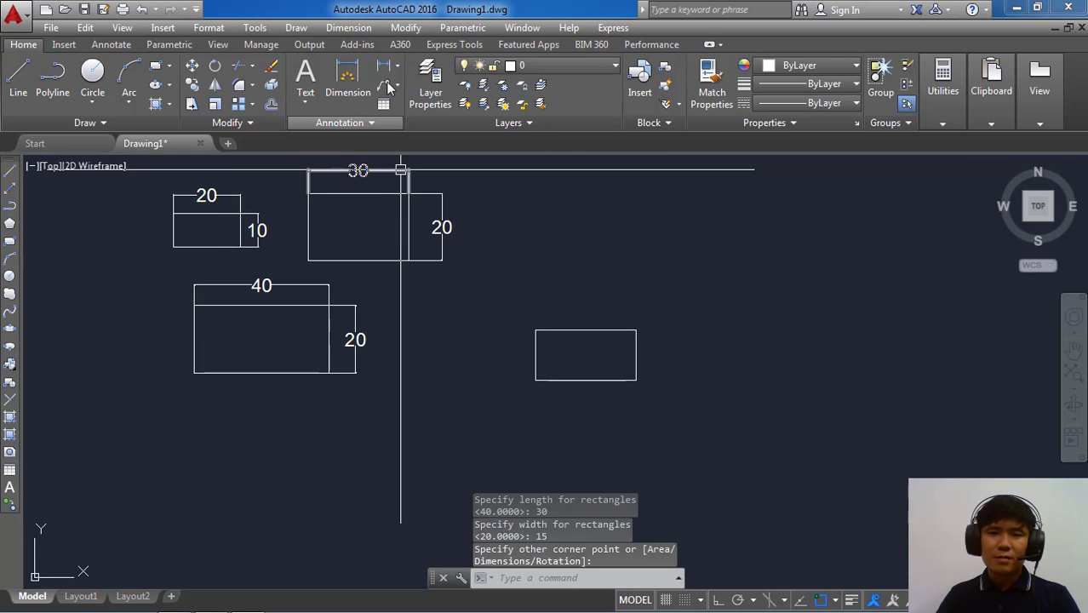
type("dli")
key("Return")
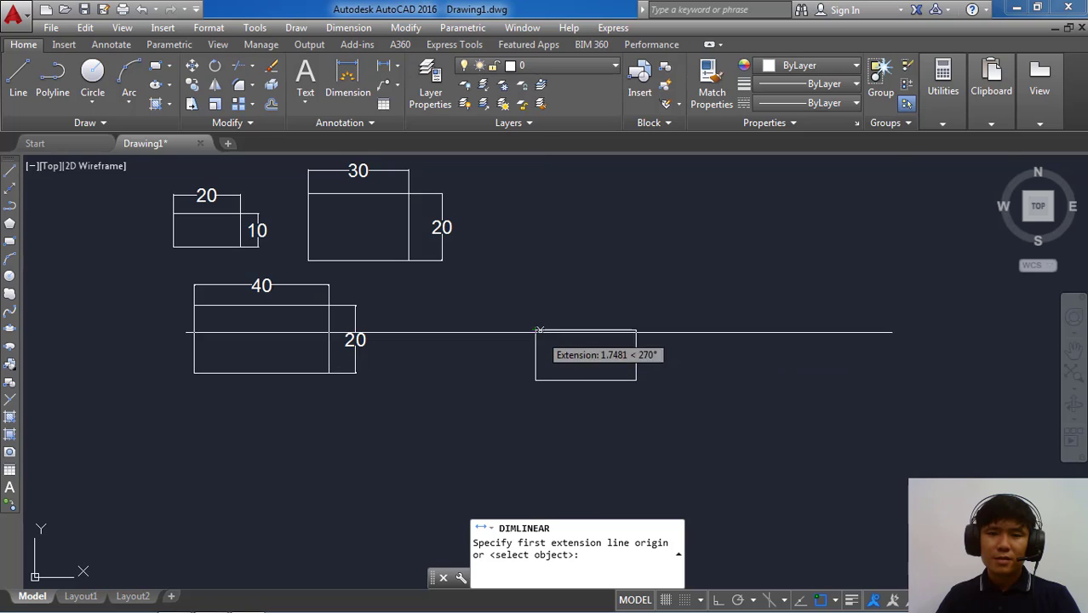
- Dimension the 30 × 15 rectangle with 30 above and 15 on its right
left_click(535, 330)
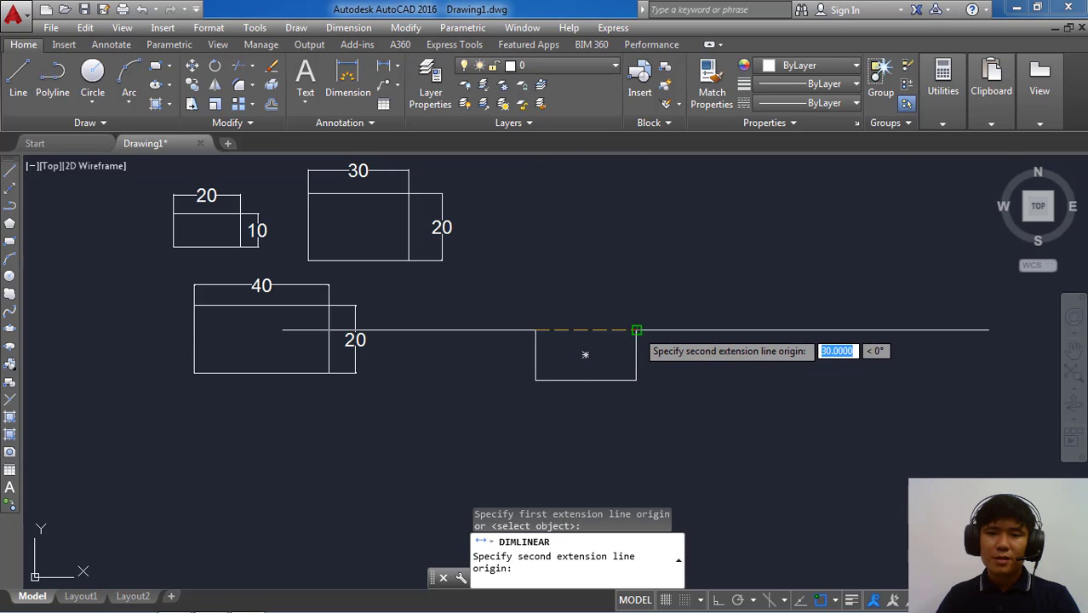
left_click(636, 328)
left_click(634, 306)
scroll(635, 336, "up", 2)
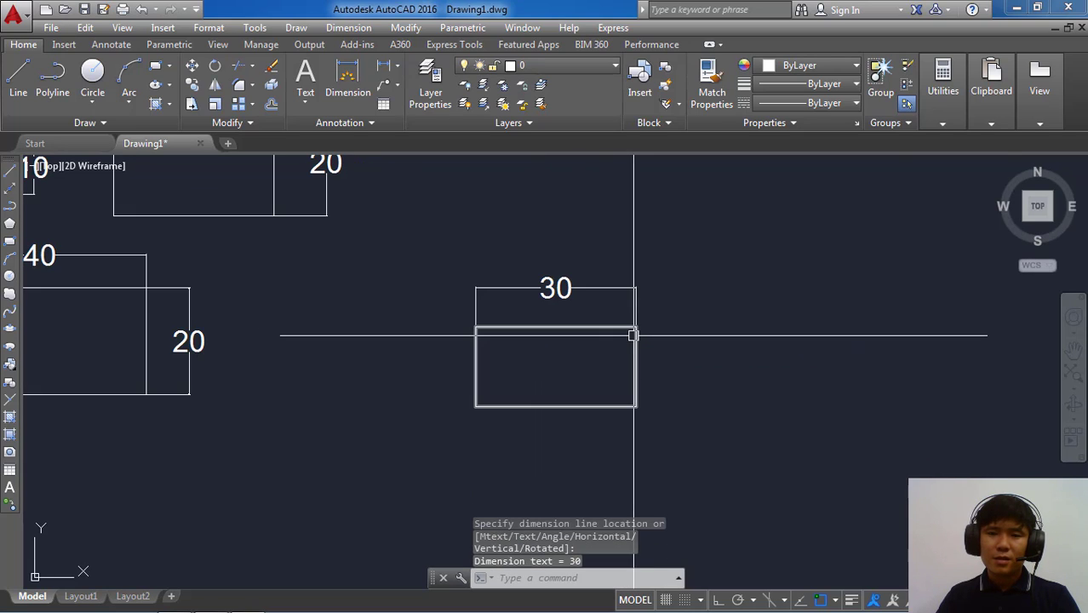
key("Return")
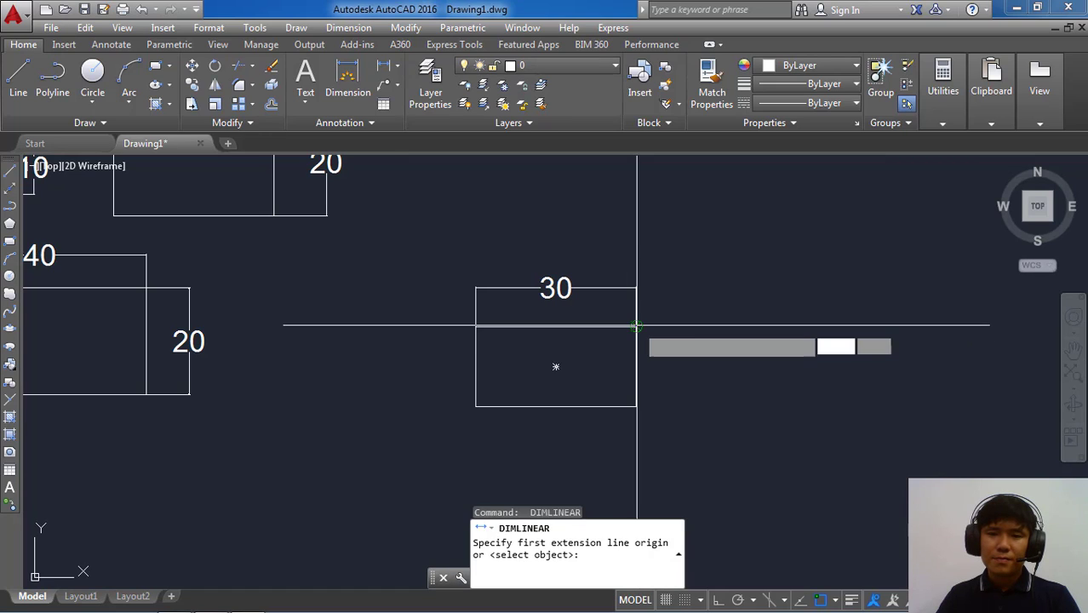
left_click(636, 327)
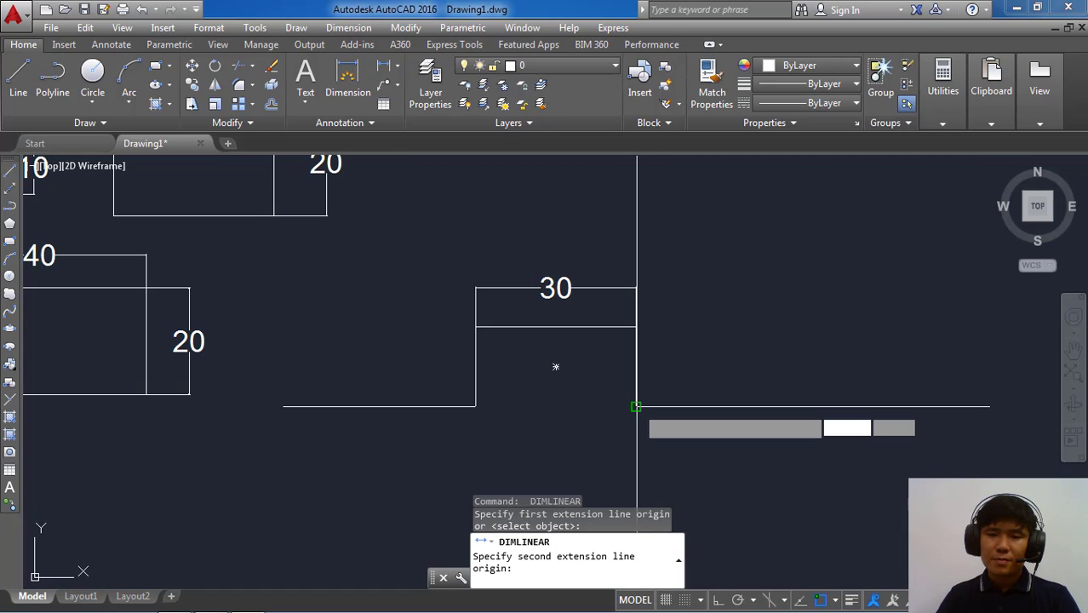
left_click(636, 406)
left_click(672, 366)
scroll(671, 366, "down", 2)
middle_click_drag(669, 360, 709, 360)
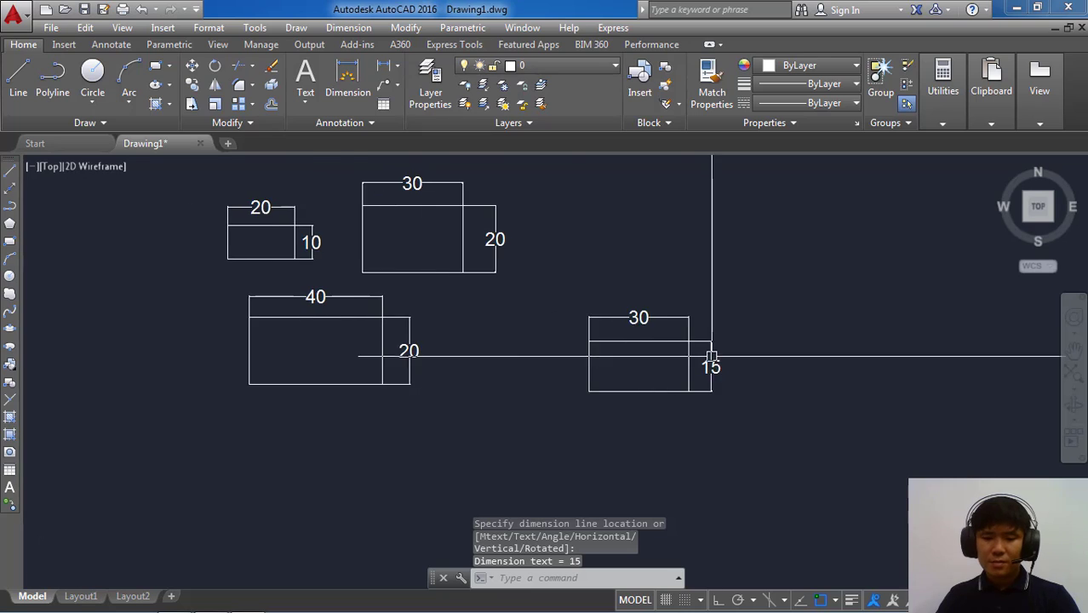
scroll(735, 372, "up", 2)
- Move the 30 × 15 rectangle and its dimensions beside the 40 × 20 rectangle
type("m")
key("Return")
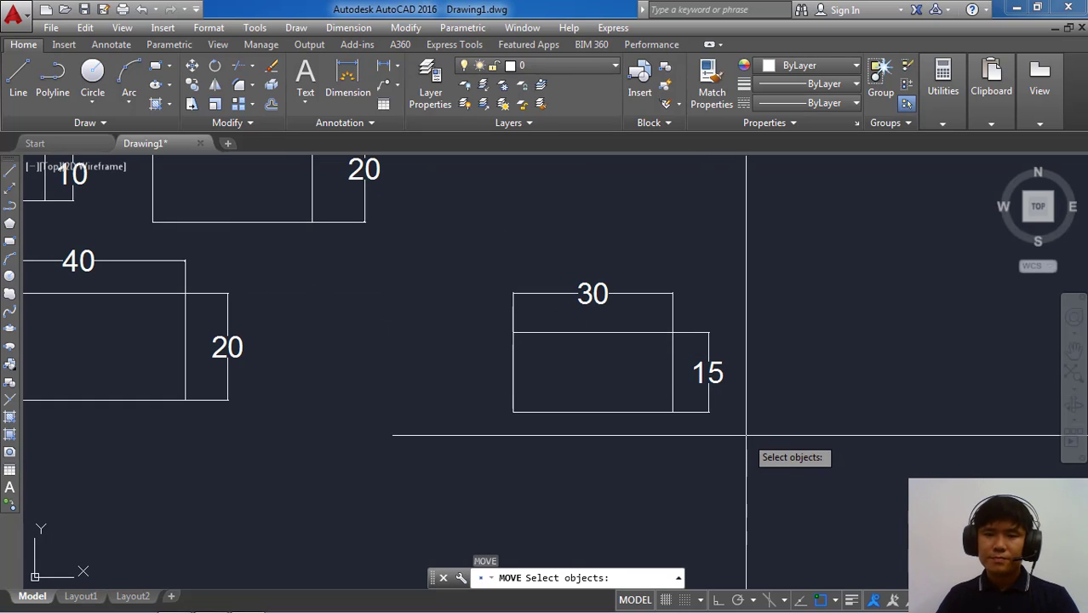
left_click(745, 432)
left_click(513, 231)
key("Return")
left_click(766, 372)
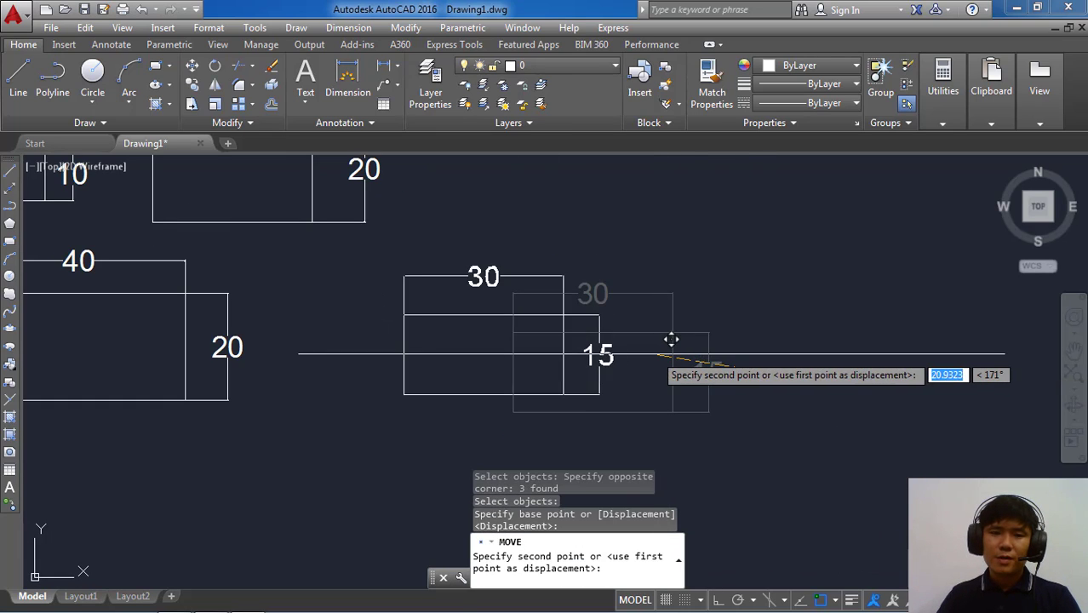
left_click(623, 359)
scroll(649, 326, "down", 2)
middle_click_drag(649, 325, 699, 381)
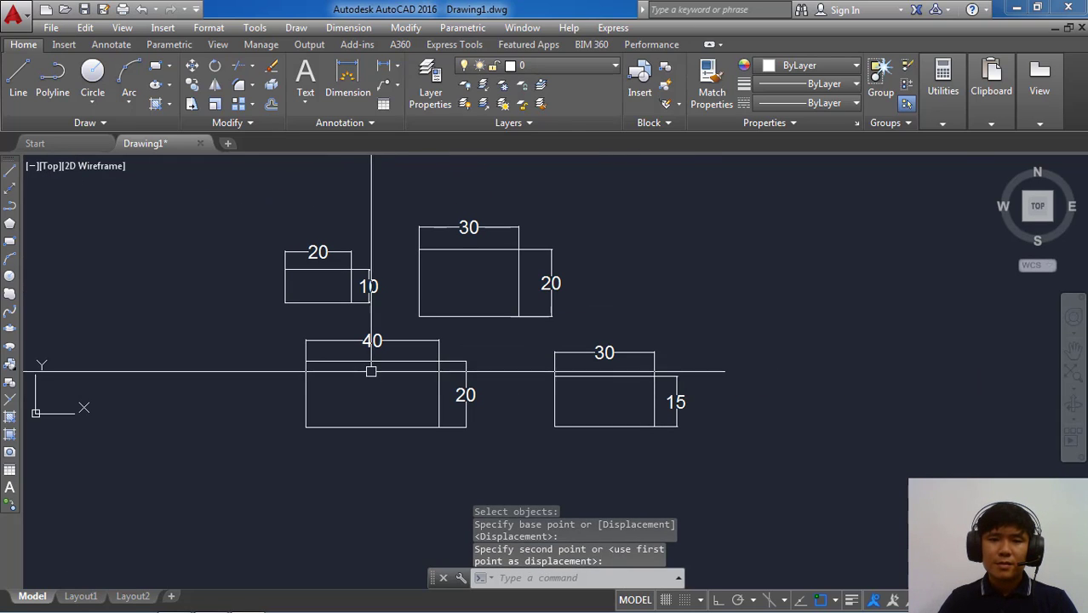
scroll(387, 375, "up", 2)
scroll(504, 385, "down", 2)
middle_click_drag(505, 386, 469, 391)
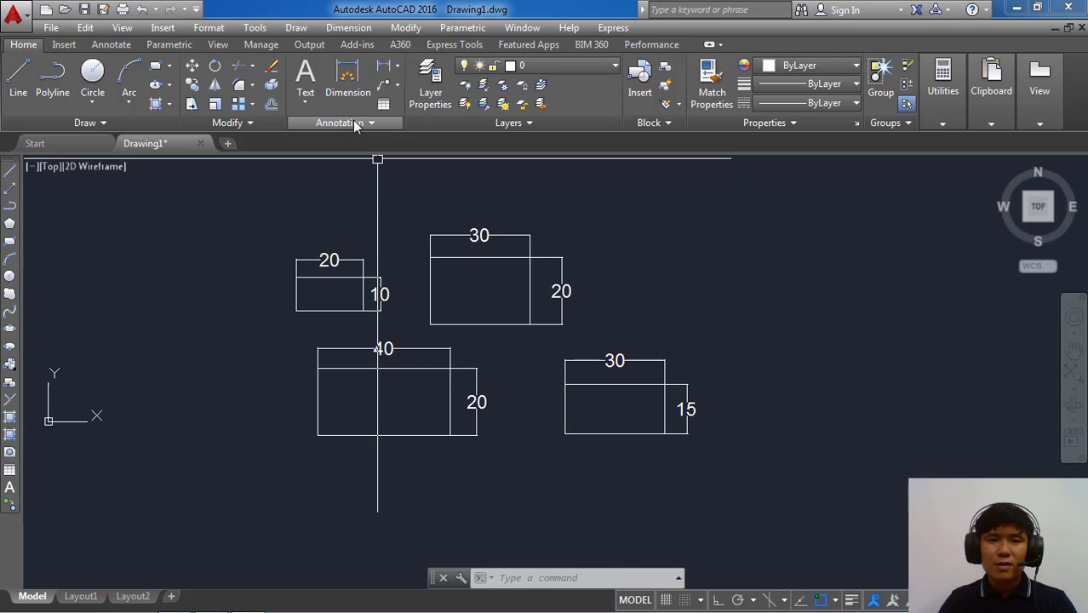
- Draw a 30 × 30 square using the rectangle Dimensions option
left_click(303, 29)
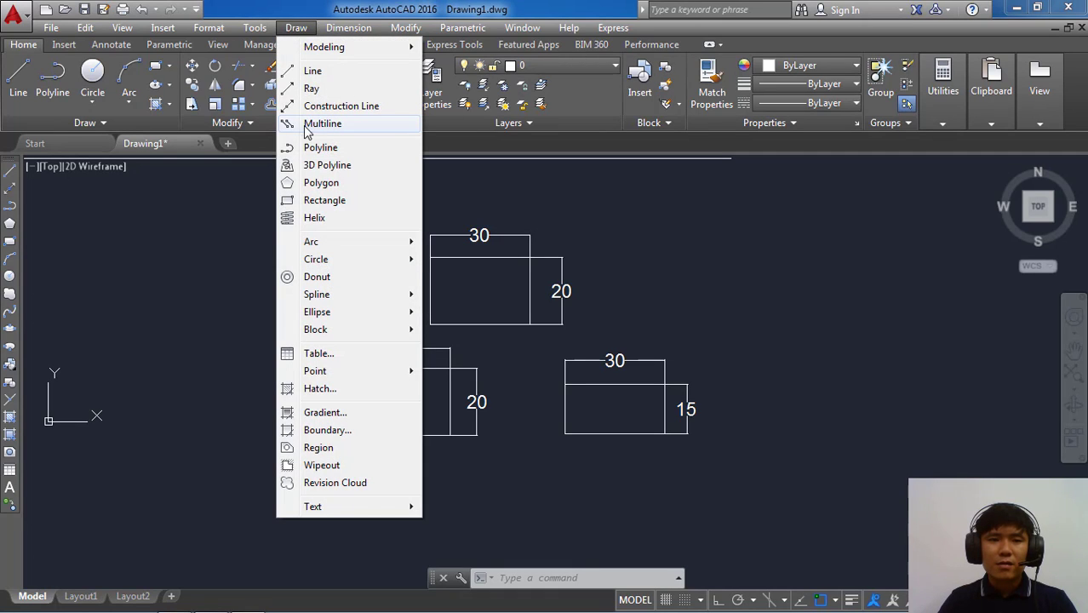
left_click(324, 202)
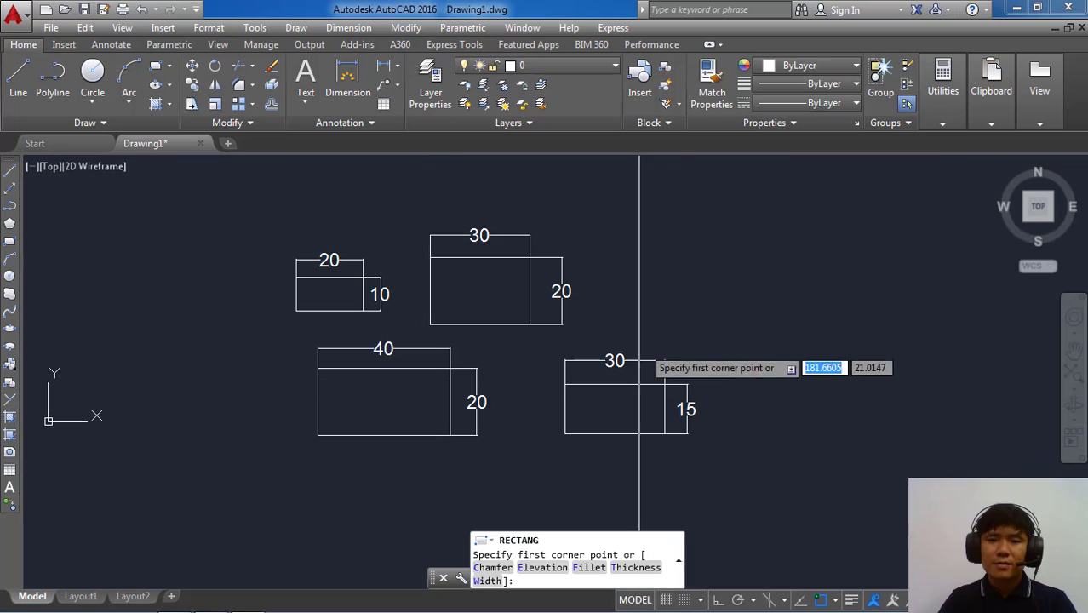
middle_click_drag(634, 344, 442, 369)
left_click(517, 343)
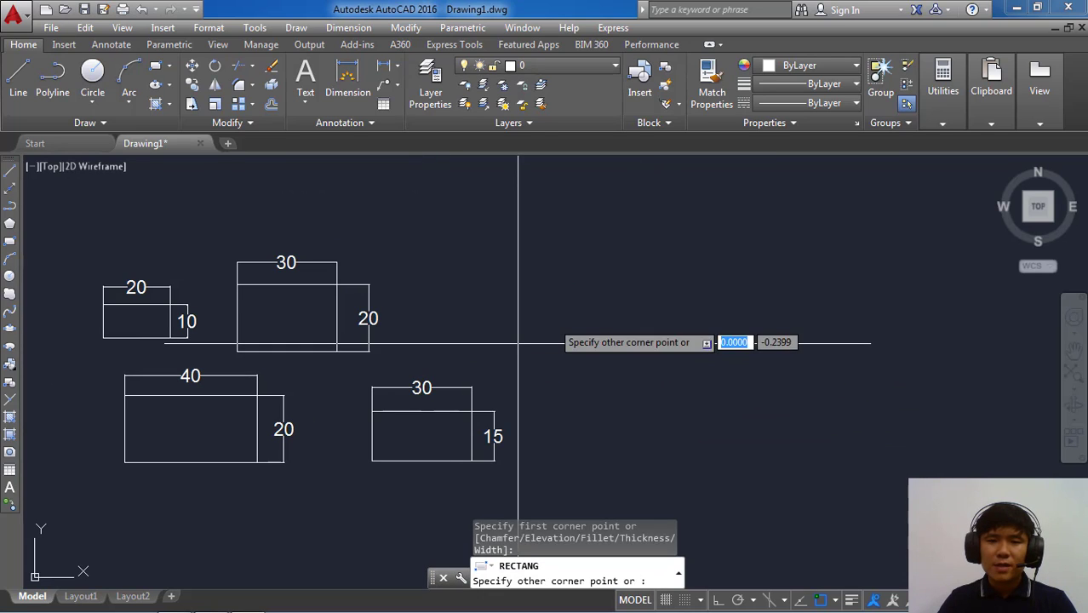
right_click(672, 264)
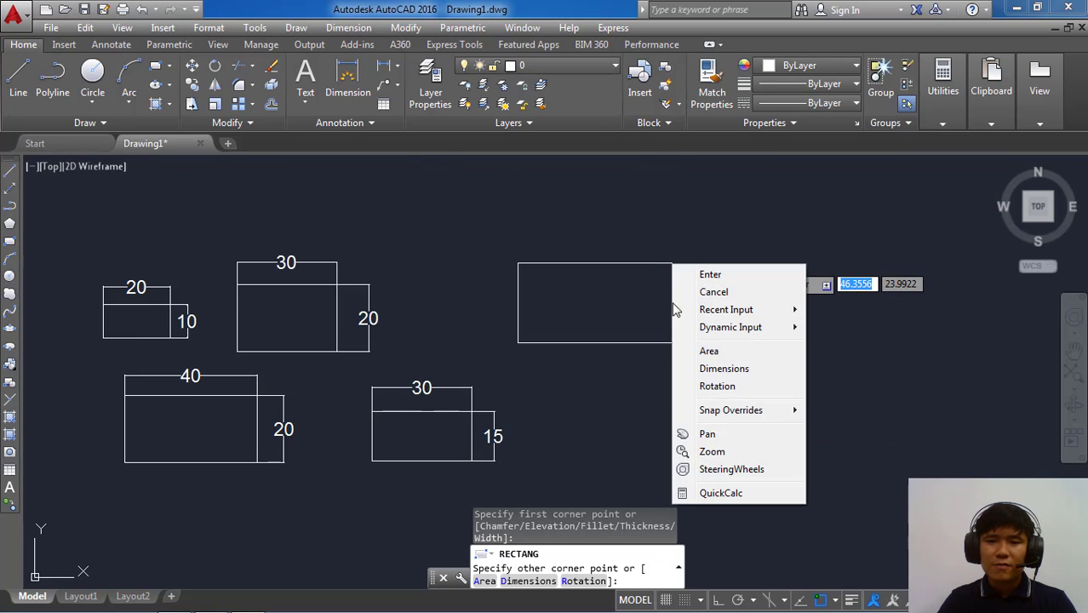
left_click(703, 371)
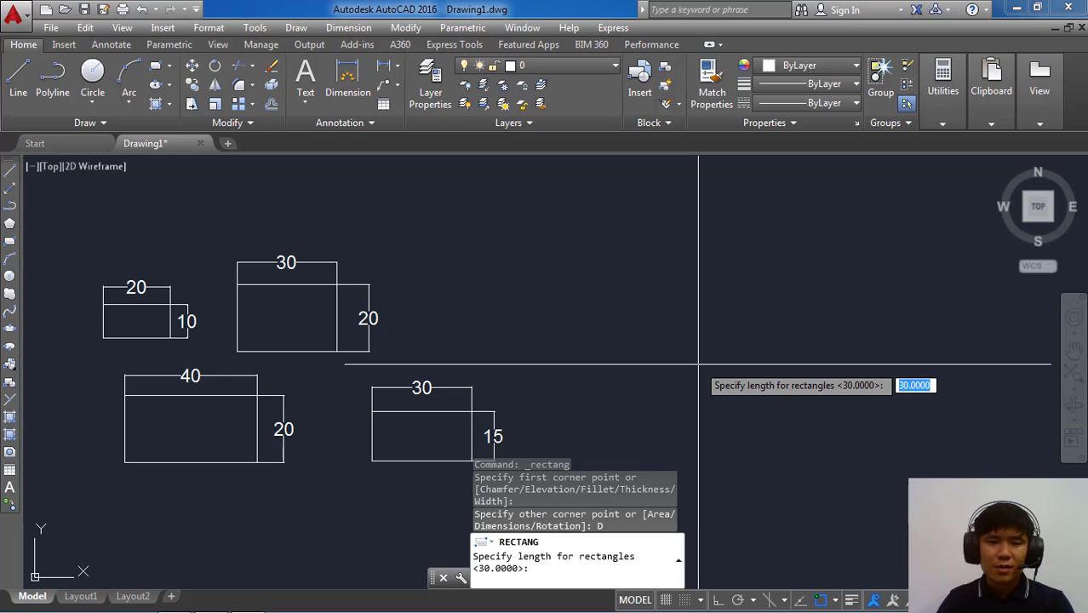
type("30")
key("Return")
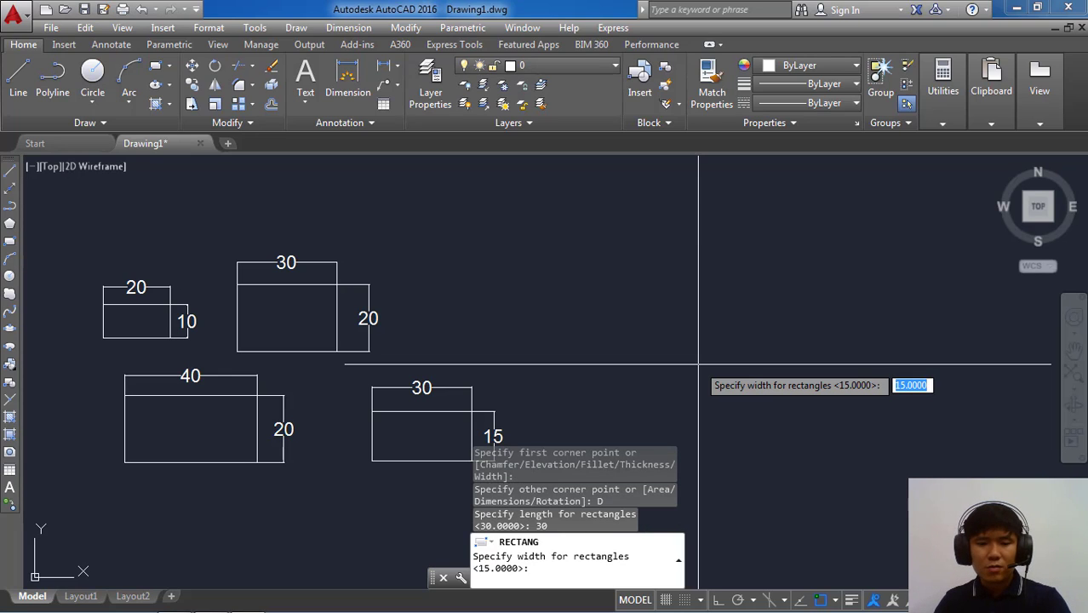
key("Return")
middle_click_drag(668, 365, 682, 334)
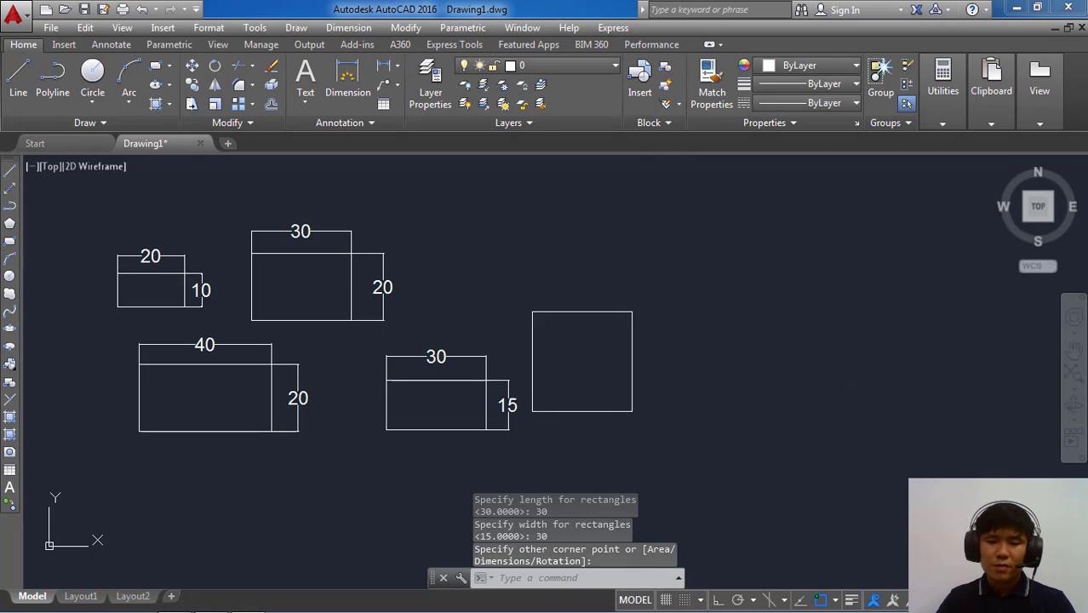
left_click(665, 361)
- Move the square into the top row right of the 30 × 20 rectangle
type("m")
key("Return")
left_click_drag(662, 366, 613, 341)
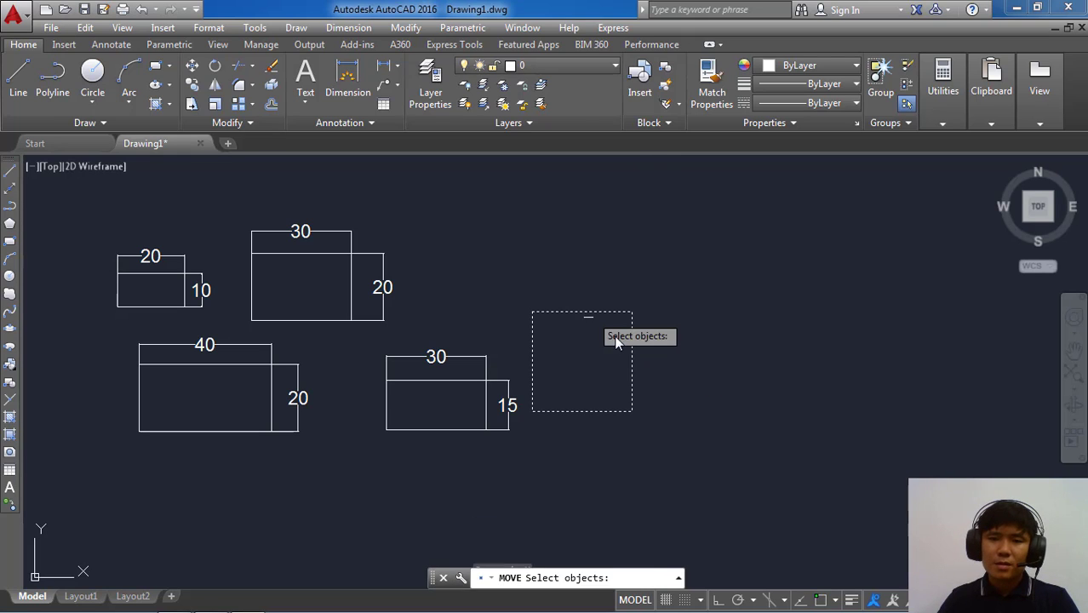
key("Return")
left_click(664, 360)
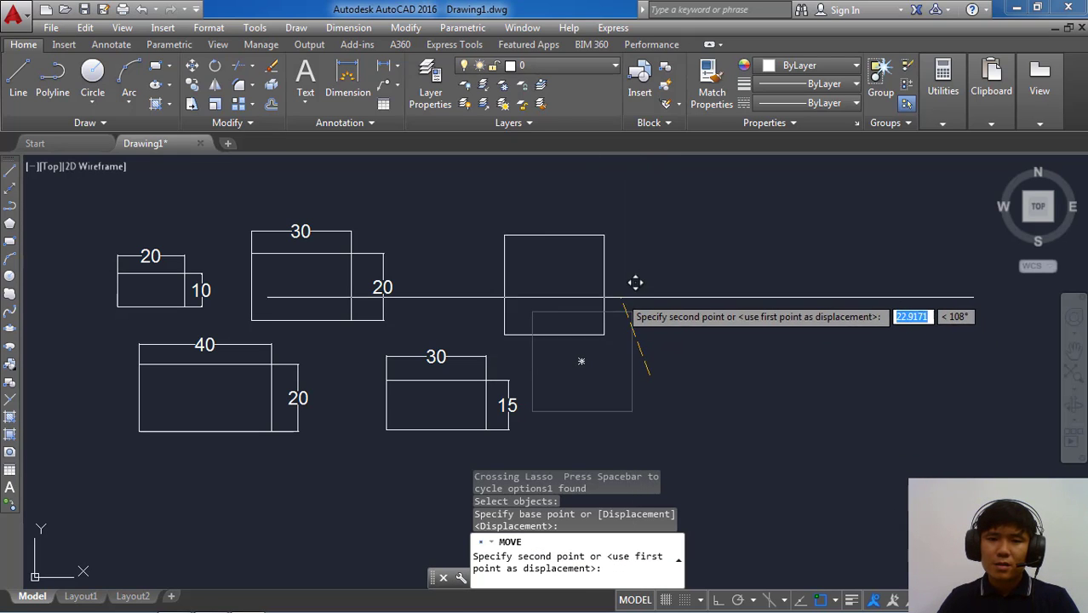
left_click(566, 251)
scroll(562, 231, "up", 2)
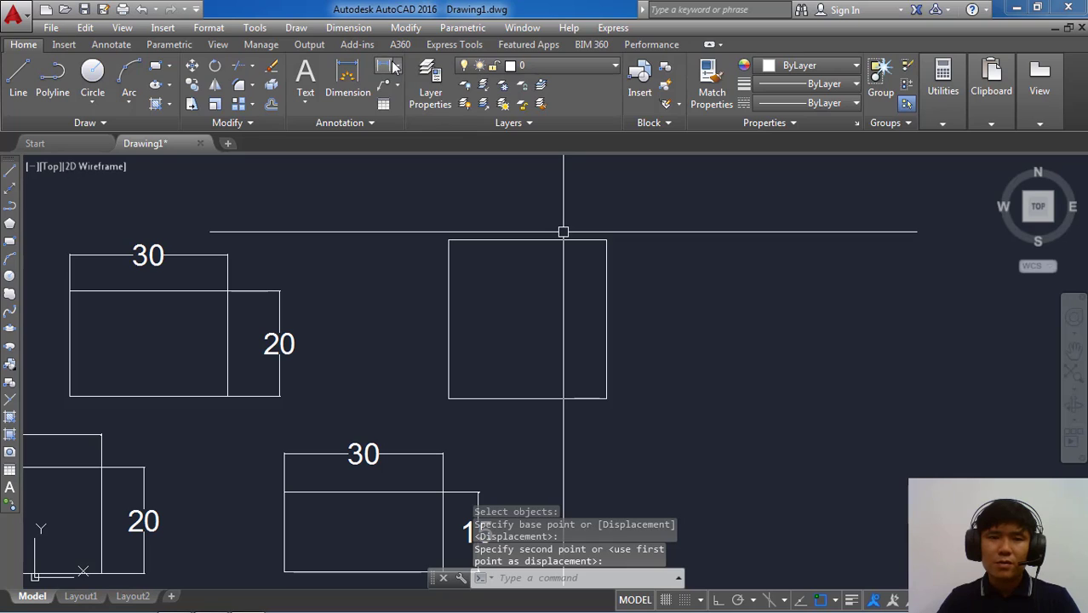
- Add a 30 width dimension above the 30 × 30 square
left_click(384, 65)
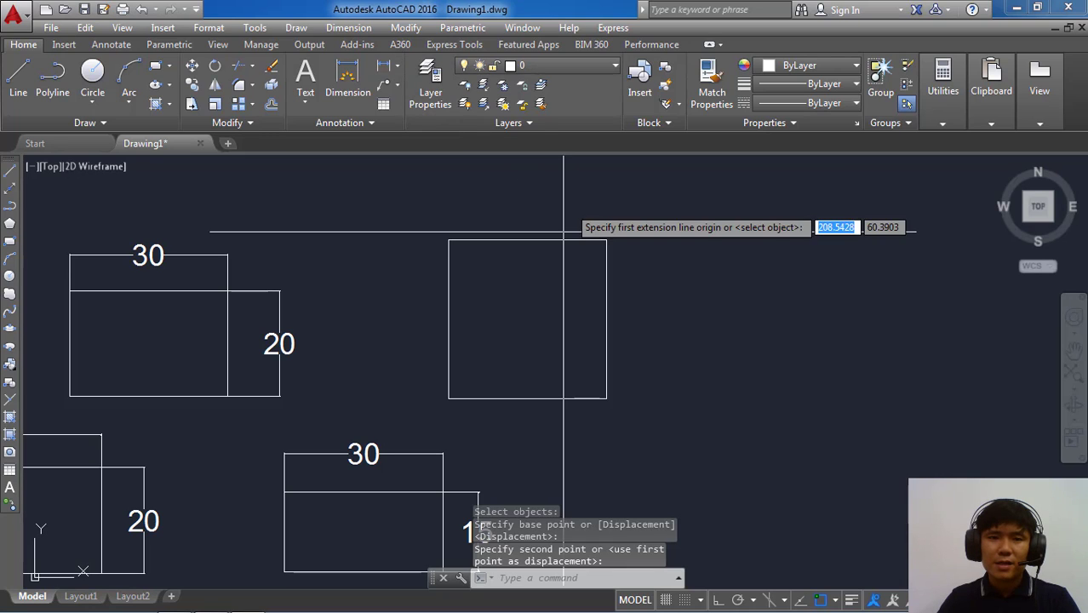
left_click(448, 240)
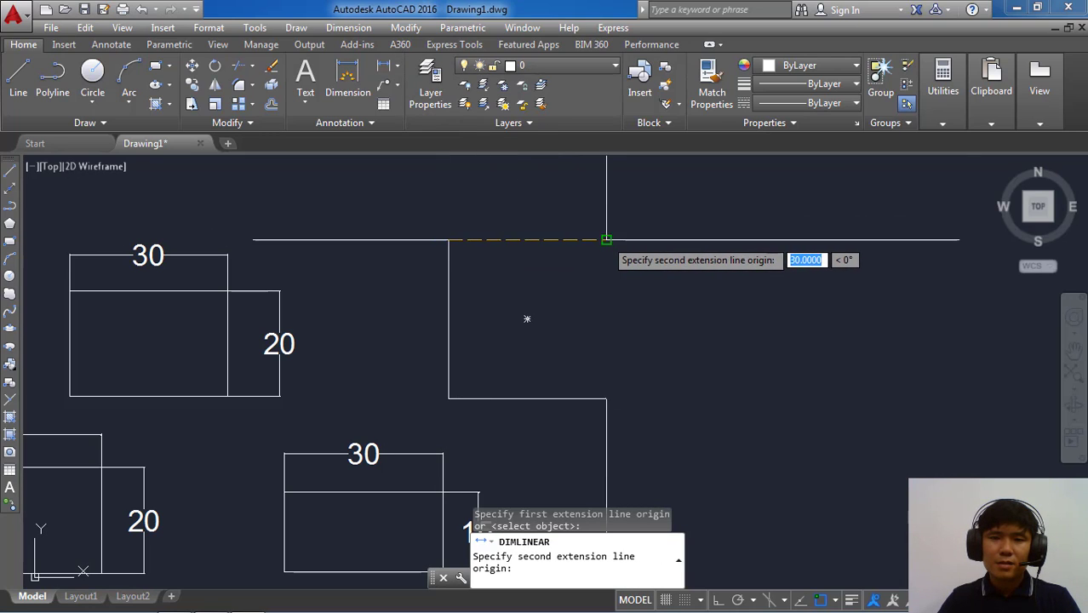
left_click(606, 240)
left_click(604, 205)
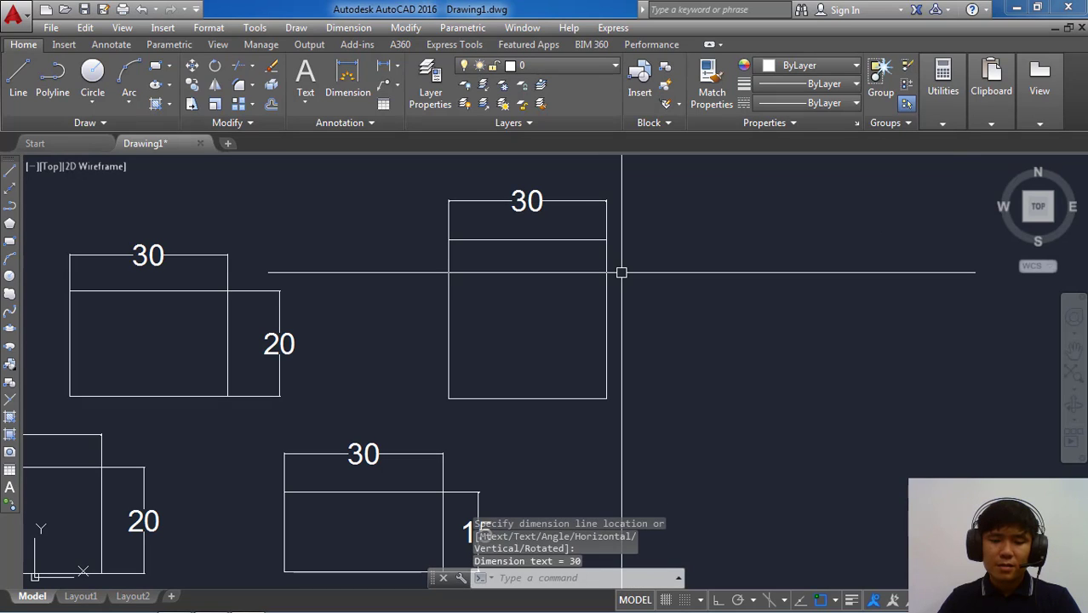
- Add a 30 height dimension on the square's right side
key("Return")
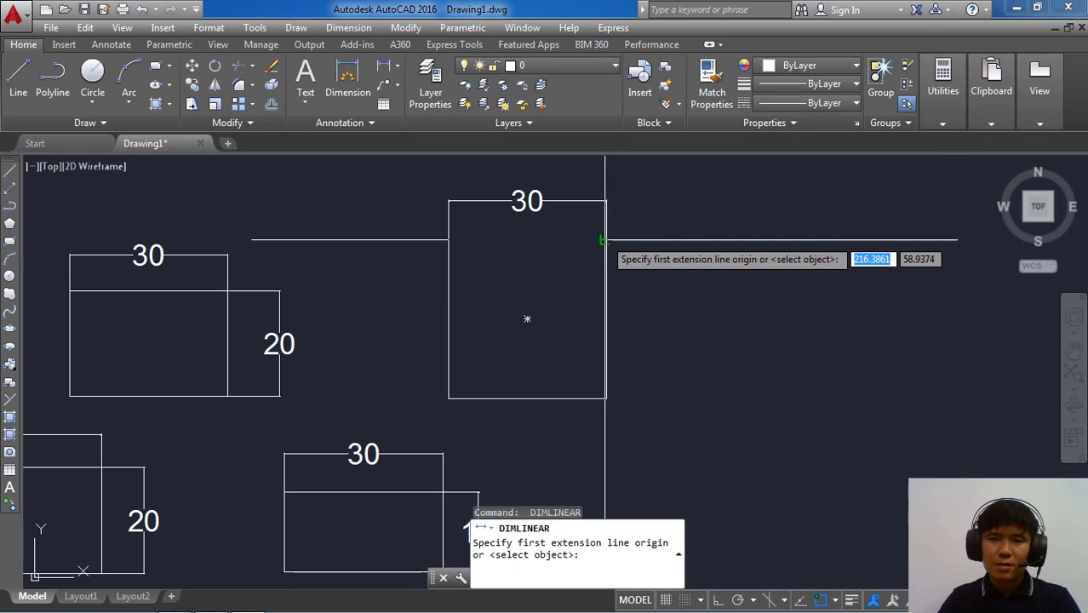
left_click(606, 240)
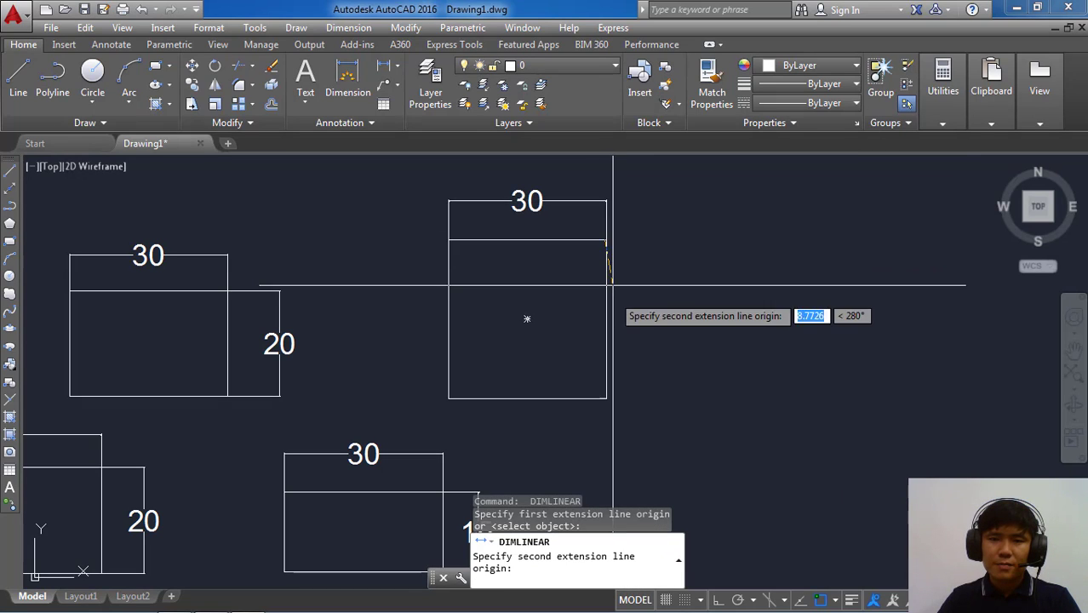
left_click(606, 397)
left_click(663, 335)
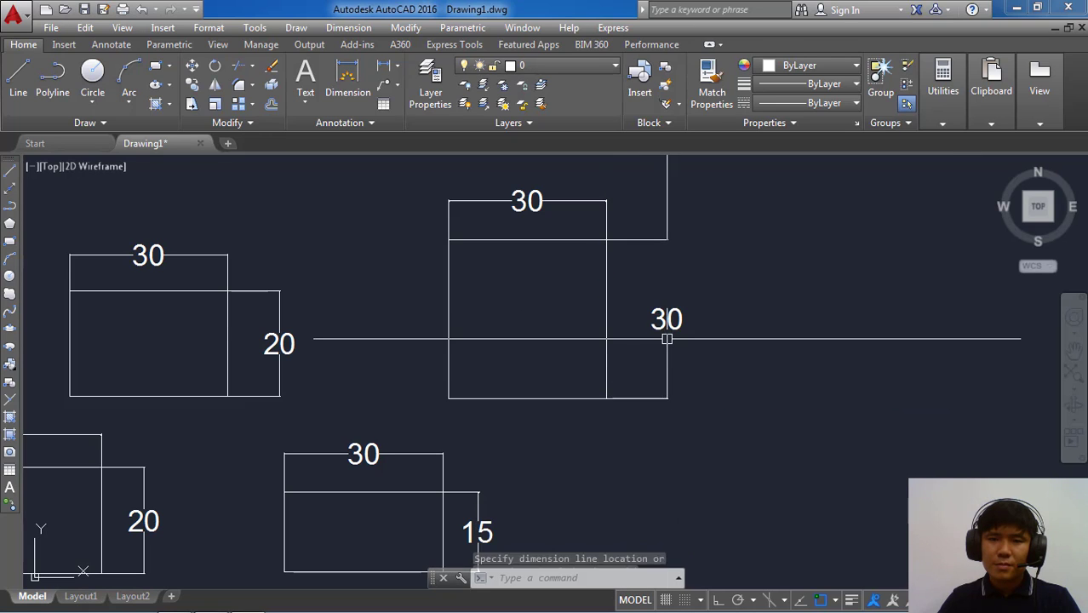
scroll(731, 309, "down", 2)
middle_click_drag(599, 345, 647, 326)
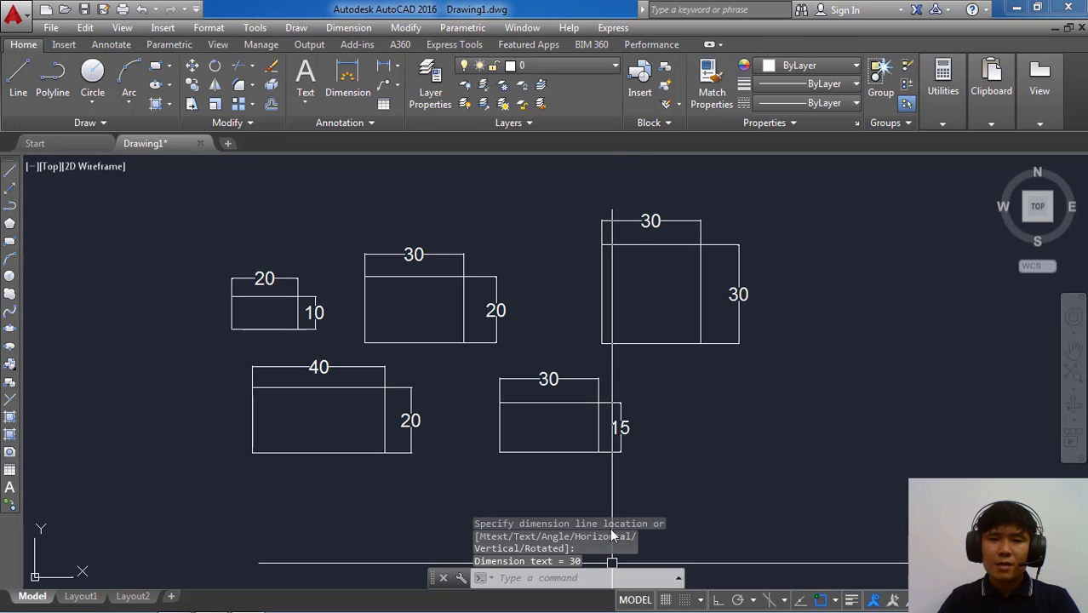
middle_click_drag(668, 461, 695, 460)
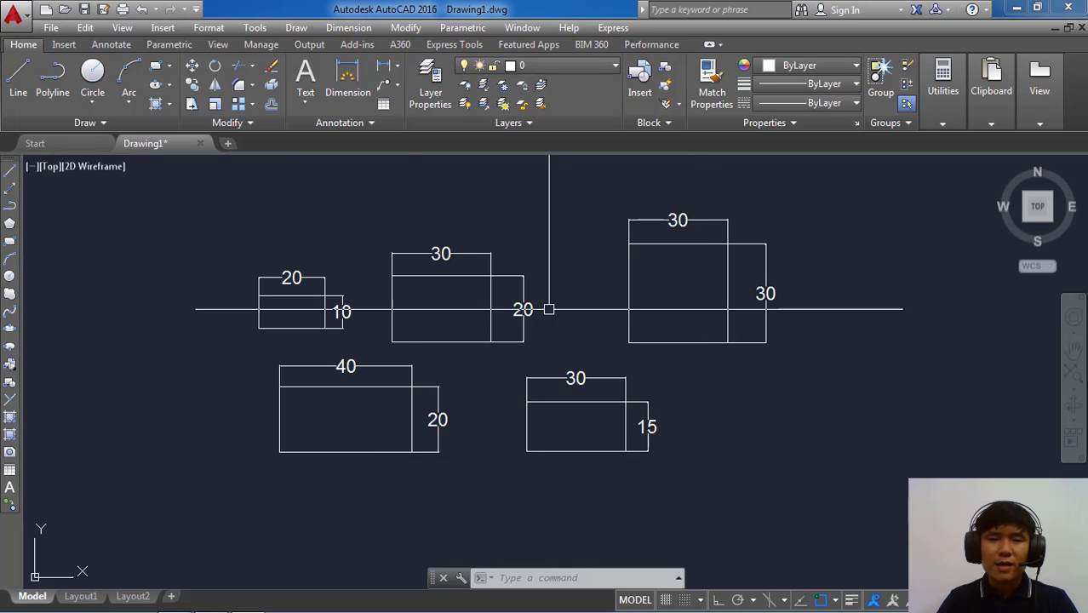
left_click(298, 28)
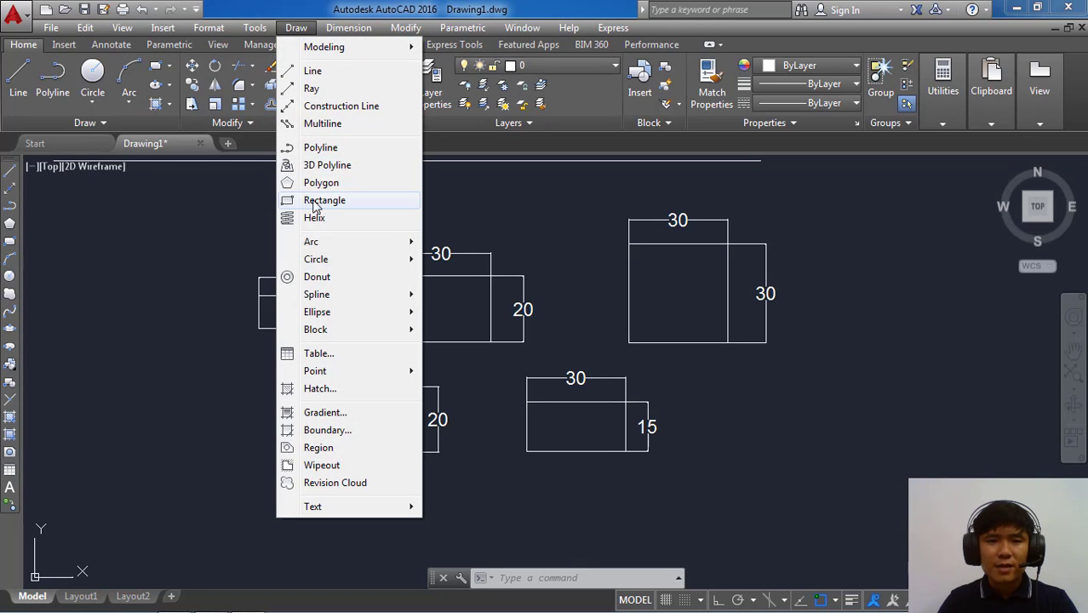
left_click(223, 235)
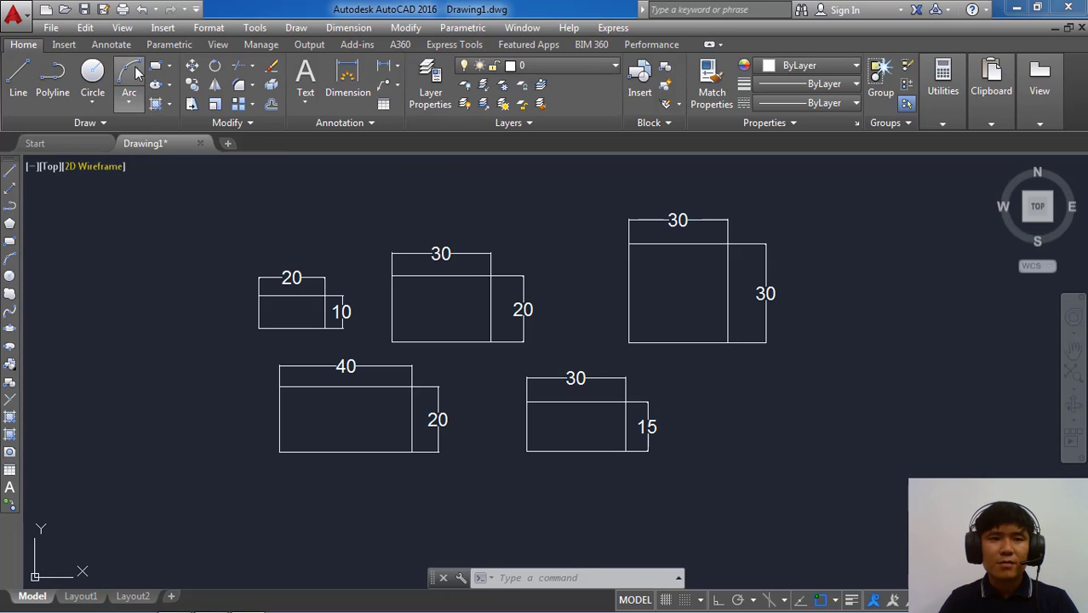
left_click(169, 69)
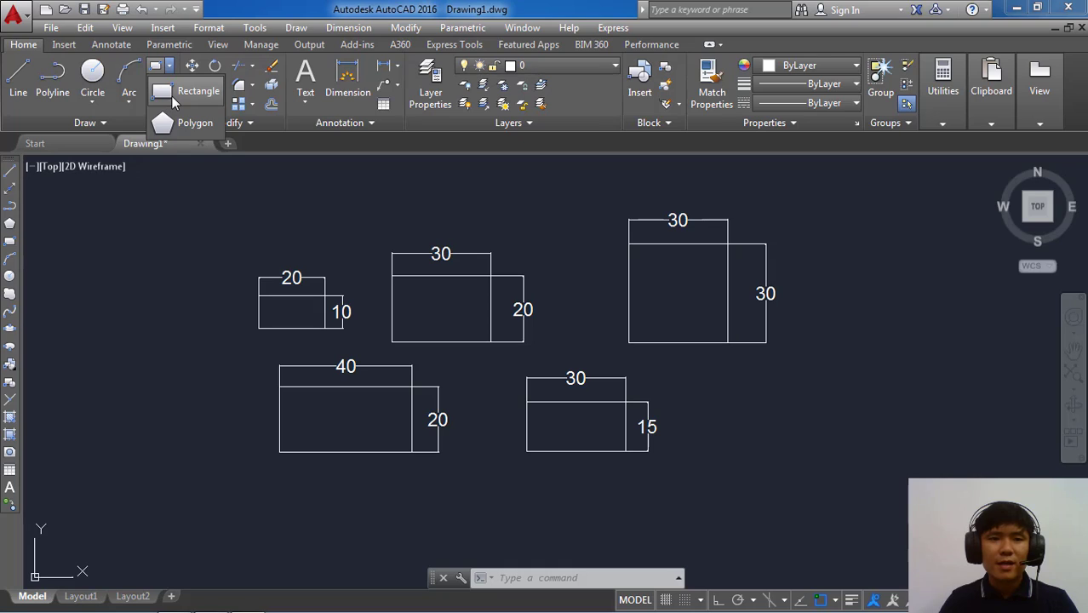
left_click(146, 228)
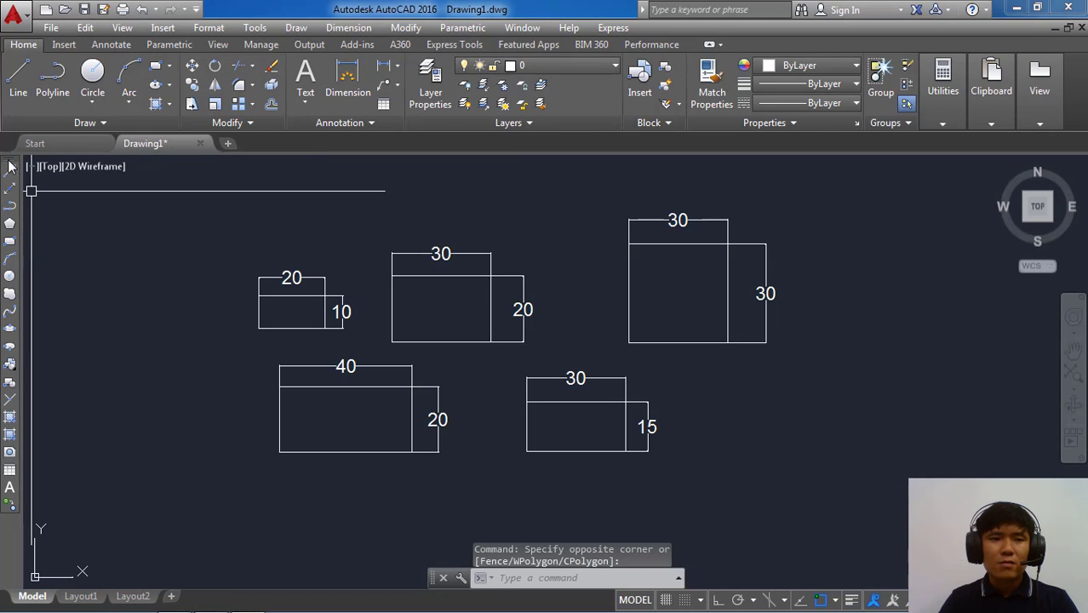